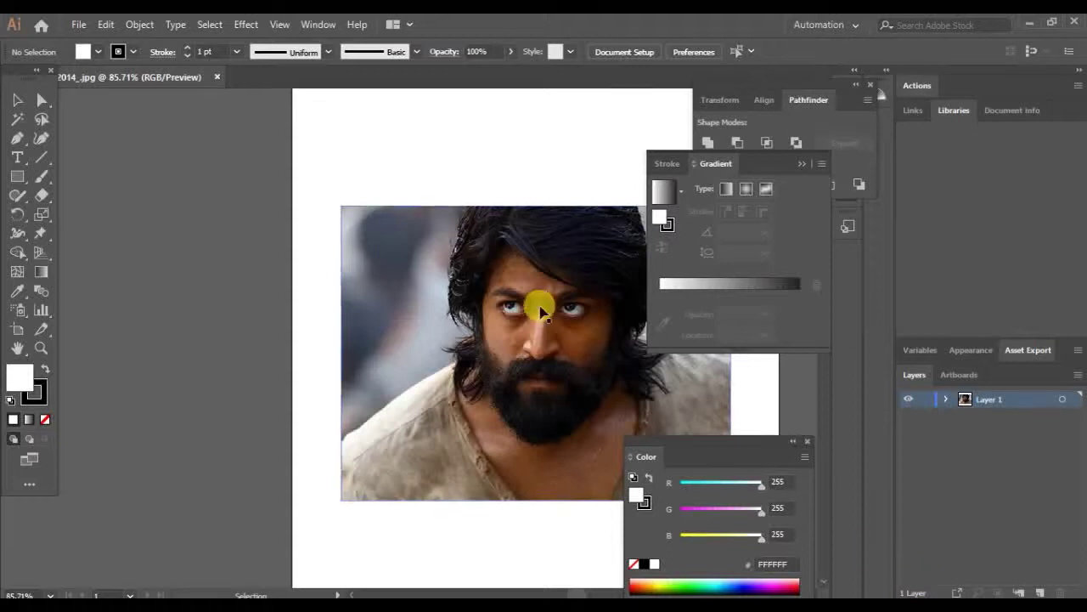
Step: Add a new Layer 2 above the locked photo layer
{"action": "scroll", "coordinate": [441, 327], "scroll_direction": "right", "scroll_amount": 3}
{"action": "scroll", "coordinate": [357, 340], "scroll_direction": "down", "scroll_amount": 3}
{"action": "left_click", "coordinate": [1041, 592]}
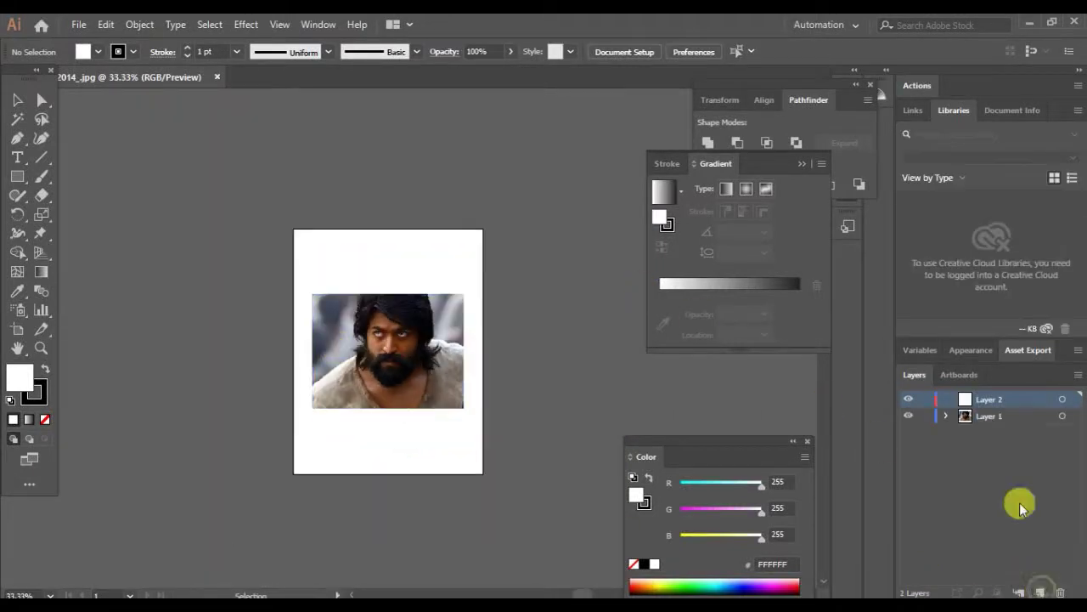
Step: Draw a horizontal line and turn it into a new art brush
{"action": "left_click", "coordinate": [42, 157]}
{"action": "left_click_drag", "start_coordinate": [121, 186], "coordinate": [282, 186]}
{"action": "left_click", "coordinate": [416, 51]}
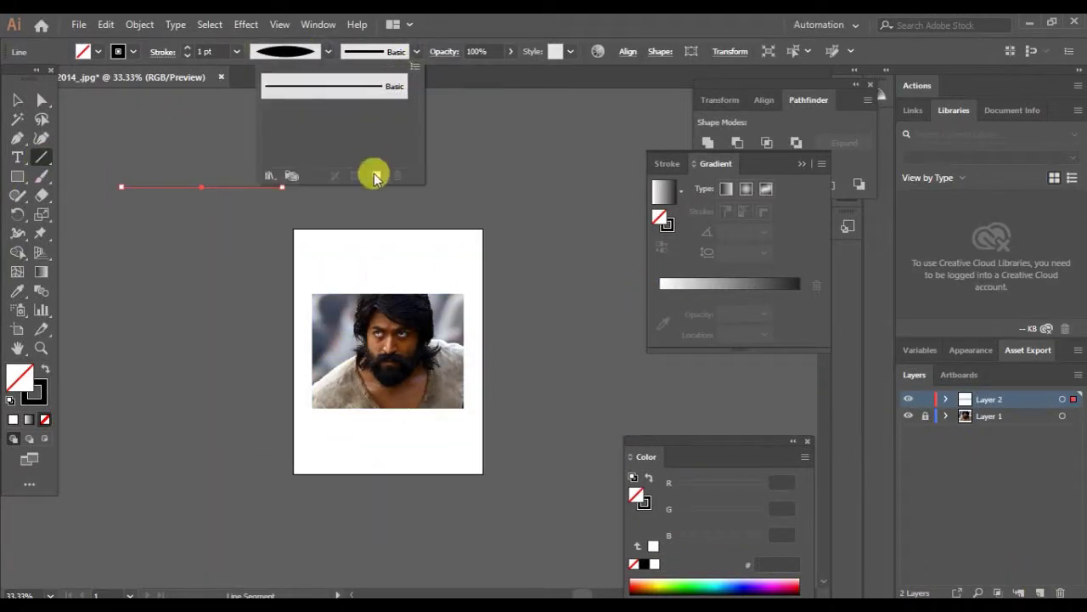
{"action": "left_click", "coordinate": [376, 172]}
{"action": "left_click", "coordinate": [509, 428]}
{"action": "key", "text": "Return"}
{"action": "key", "text": "ctrl+plus"}
{"action": "key", "text": "ctrl+plus"}
Step: Apply the new tapered art brush and zoom in close on the face
{"action": "key", "text": "ctrl+plus"}
{"action": "key", "text": "ctrl+plus"}
{"action": "key", "text": "ctrl+plus"}
{"action": "left_click", "coordinate": [328, 52]}
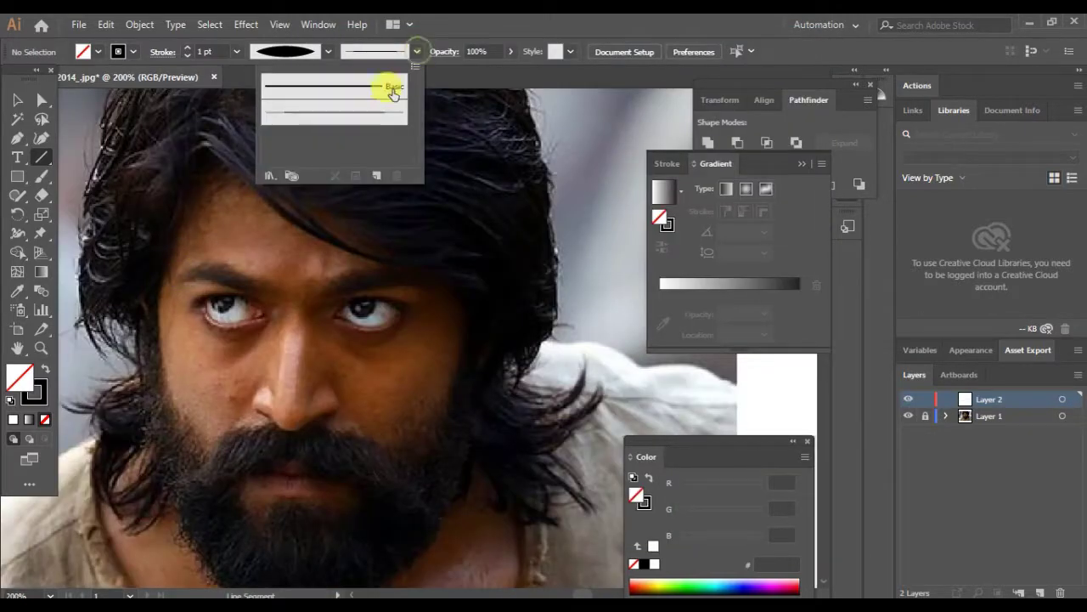
{"action": "left_click", "coordinate": [388, 85]}
{"action": "key", "text": "ctrl+plus"}
{"action": "key", "text": "ctrl+plus"}
Step: Trace the upper lid and outline of the eyes with tapered brush strokes
{"action": "key", "text": "b"}
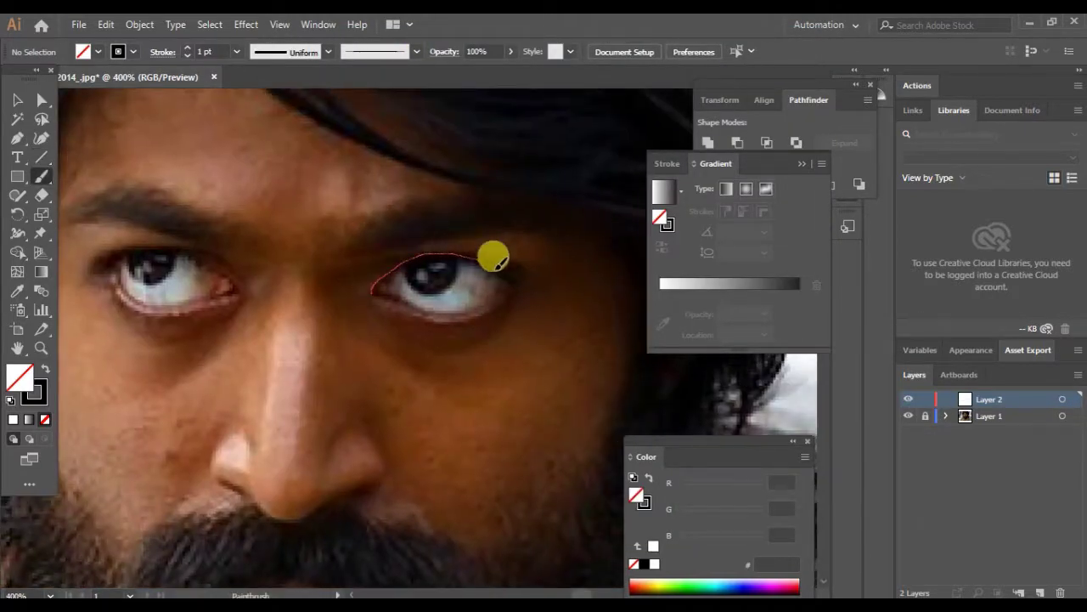
{"action": "mouse_move", "coordinate": [498, 263]}
{"action": "left_mouse_down"}
{"action": "mouse_move", "coordinate": [520, 277]}
{"action": "mouse_move", "coordinate": [462, 270]}
{"action": "left_mouse_up"}
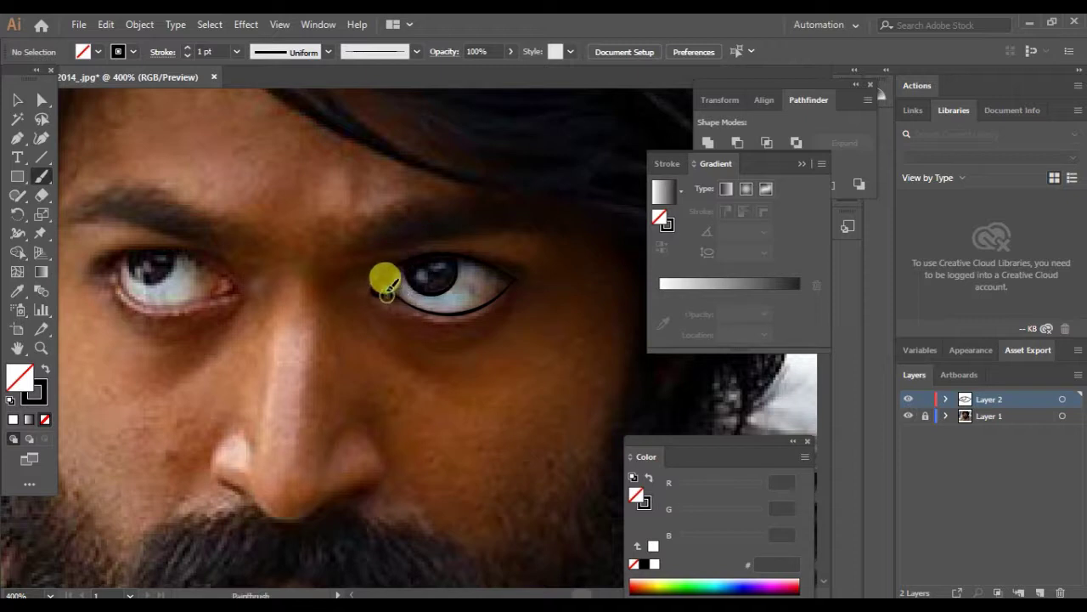
{"action": "scroll", "coordinate": [365, 281], "scroll_direction": "left", "scroll_amount": 3}
{"action": "left_click_drag", "start_coordinate": [401, 251], "coordinate": [340, 301]}
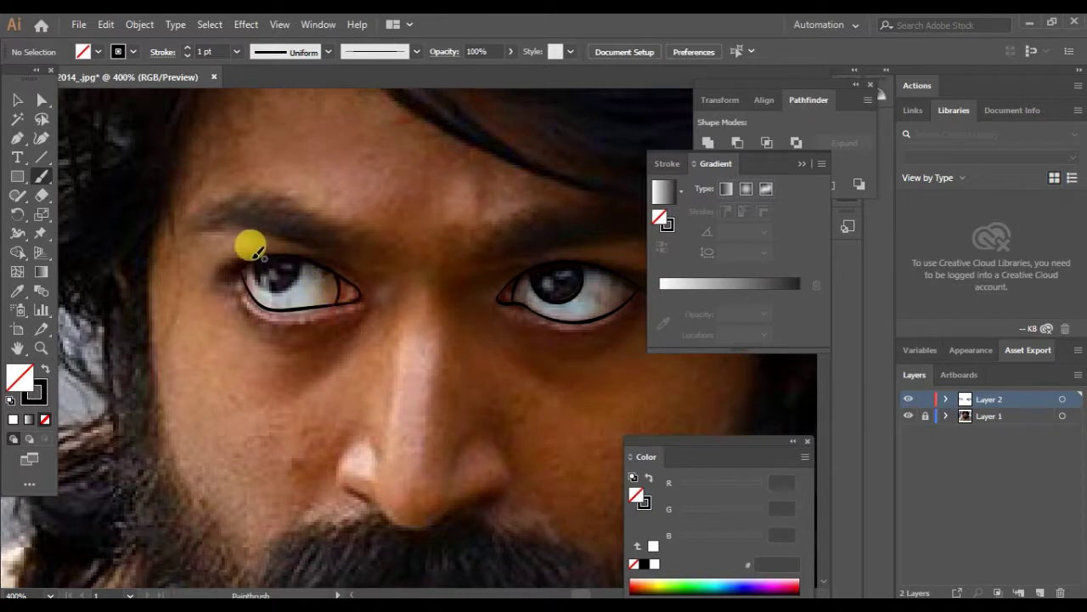
{"action": "scroll", "coordinate": [255, 340], "scroll_direction": "up", "scroll_amount": 3}
{"action": "scroll", "coordinate": [194, 425], "scroll_direction": "right", "scroll_amount": 3}
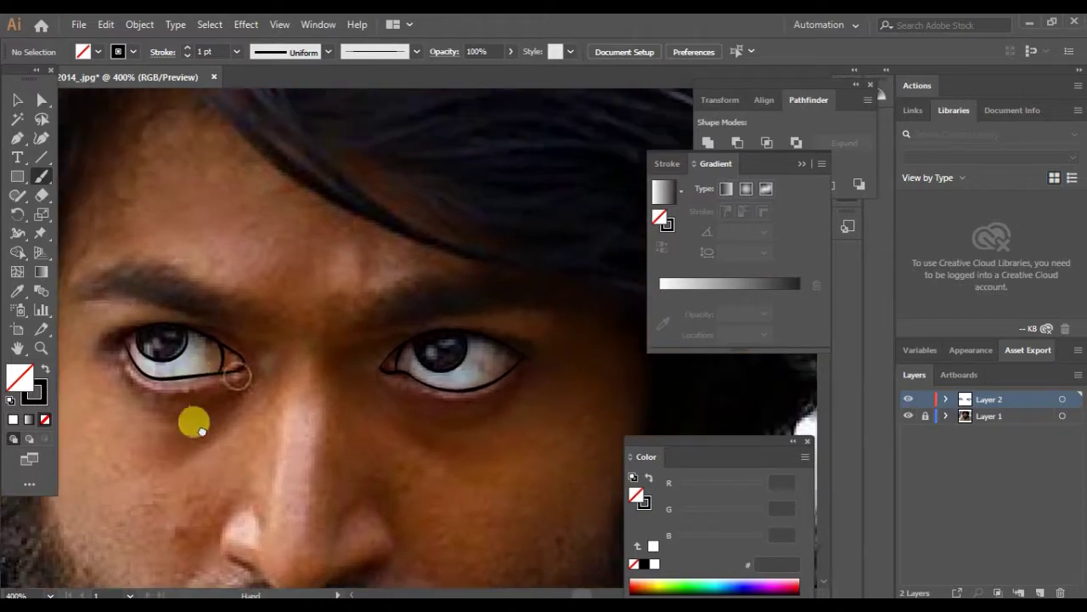
Step: Draw closed shapes over both eyebrows with the Pencil, filled solid black
{"action": "key", "text": "n"}
{"action": "left_click_drag", "start_coordinate": [347, 326], "coordinate": [478, 273]}
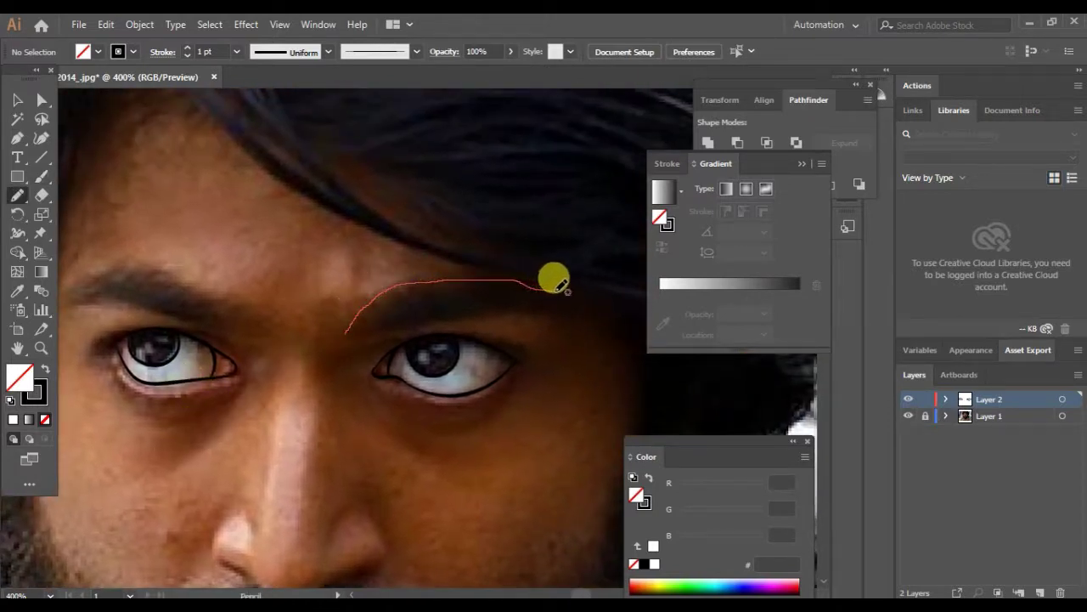
{"action": "left_click_drag", "start_coordinate": [554, 280], "coordinate": [352, 315]}
{"action": "left_click", "coordinate": [42, 368]}
{"action": "scroll", "coordinate": [440, 349], "scroll_direction": "left", "scroll_amount": 5}
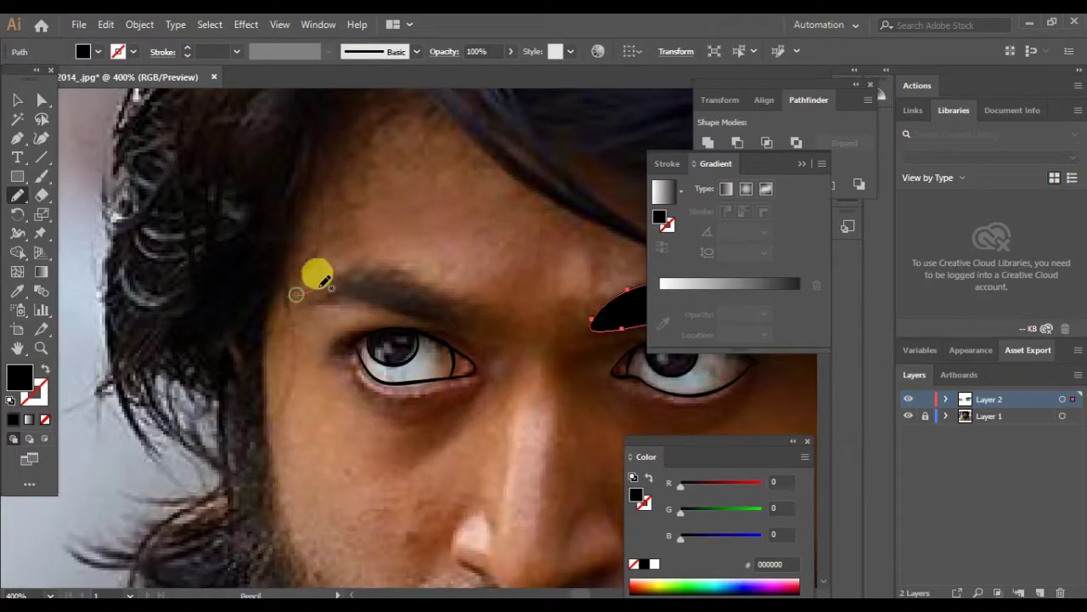
{"action": "left_click_drag", "start_coordinate": [319, 284], "coordinate": [281, 283]}
{"action": "scroll", "coordinate": [127, 281], "scroll_direction": "down", "scroll_amount": 3}
{"action": "scroll", "coordinate": [127, 281], "scroll_direction": "right", "scroll_amount": 4}
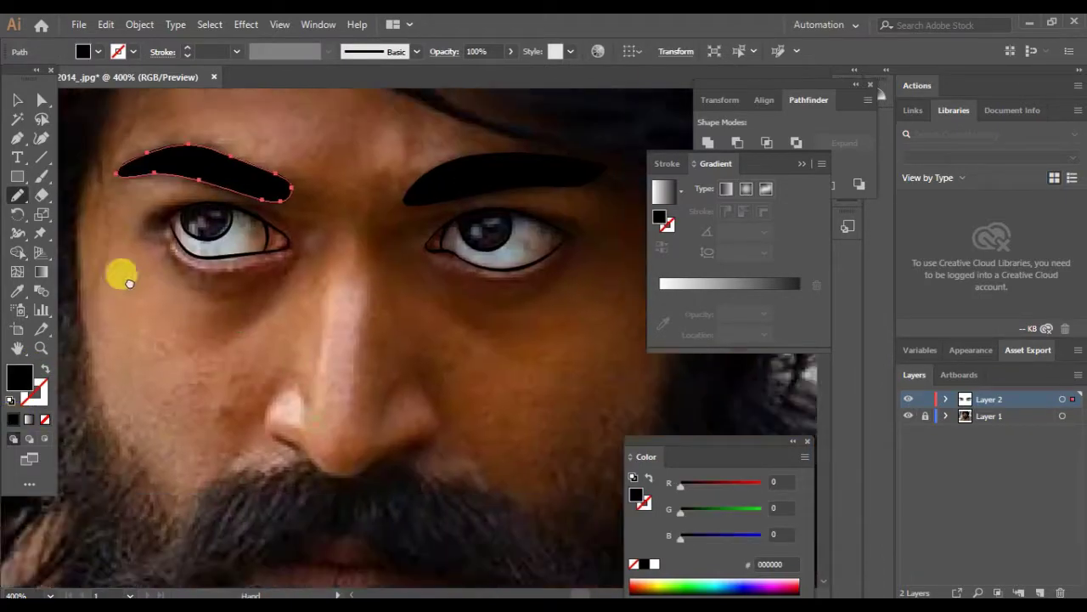
{"action": "scroll", "coordinate": [127, 281], "scroll_direction": "down", "scroll_amount": 1}
{"action": "scroll", "coordinate": [128, 281], "scroll_direction": "right", "scroll_amount": 1}
Step: Brush the right side of the nose and the curve under it
{"action": "key", "text": "b"}
{"action": "left_click_drag", "start_coordinate": [417, 361], "coordinate": [405, 357]}
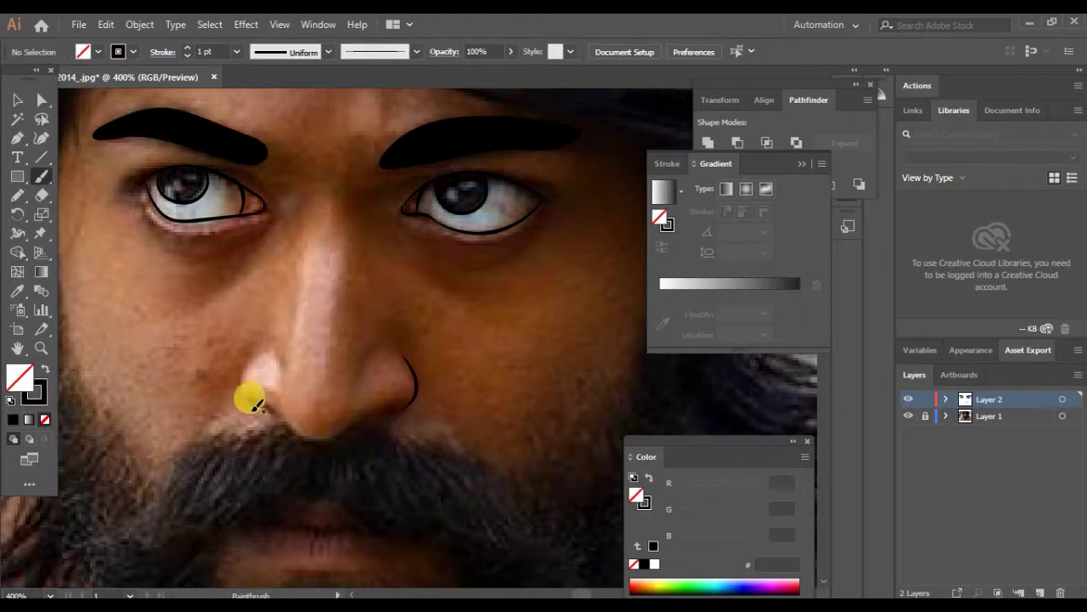
{"action": "left_click_drag", "start_coordinate": [340, 421], "coordinate": [361, 423]}
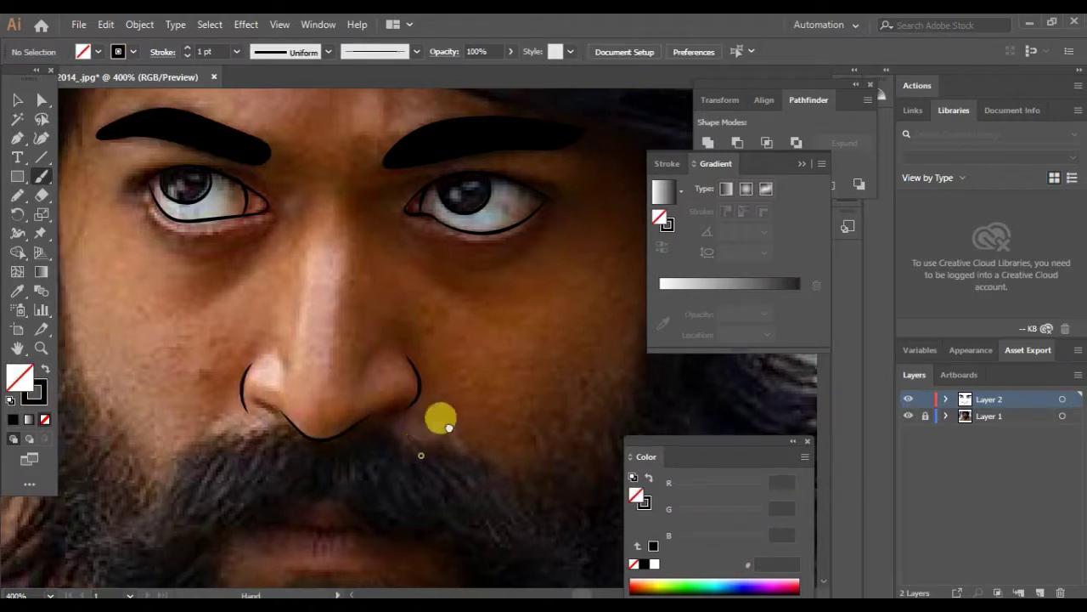
{"action": "scroll", "coordinate": [261, 320], "scroll_direction": "down", "scroll_amount": 3}
{"action": "scroll", "coordinate": [261, 320], "scroll_direction": "left", "scroll_amount": 1}
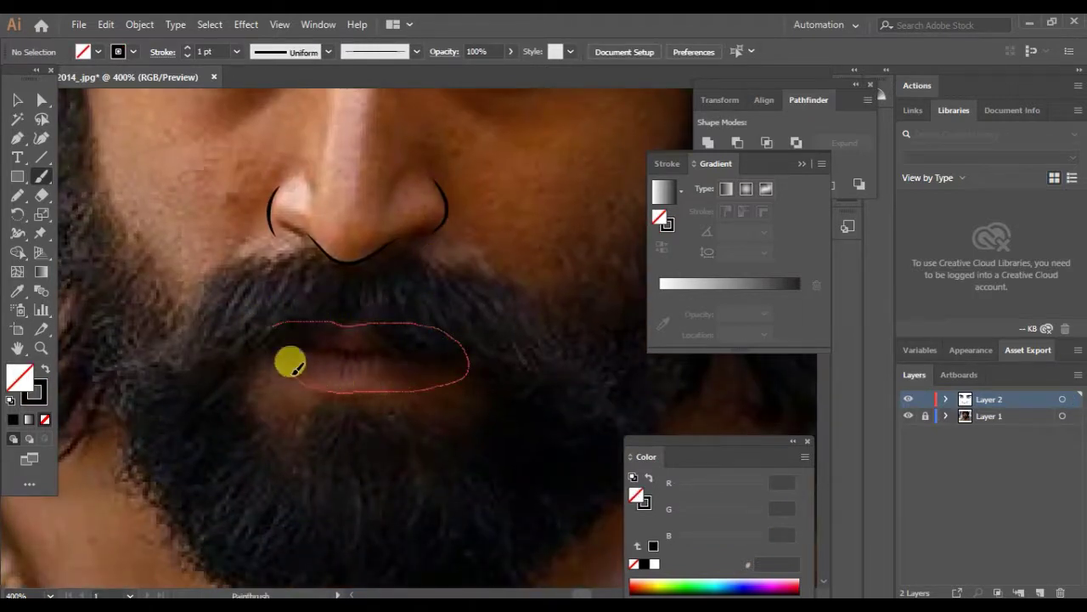
Step: Redo the lip strokes, drawing the lower lip curve and the line between the lips
{"action": "left_click_drag", "start_coordinate": [290, 362], "coordinate": [280, 353]}
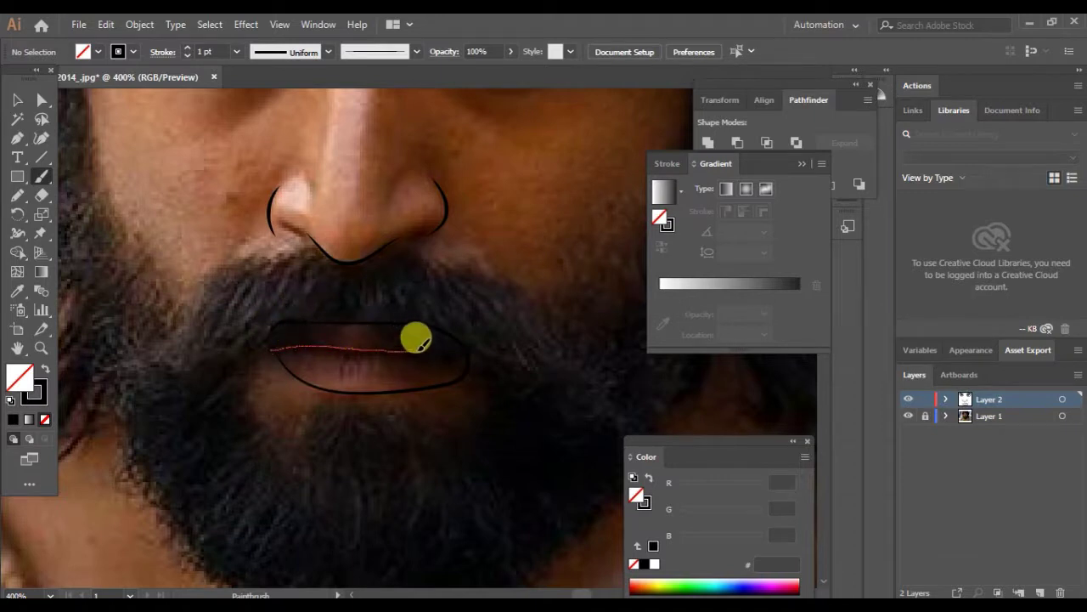
{"action": "left_click_drag", "start_coordinate": [416, 340], "coordinate": [423, 343]}
{"action": "key", "text": "ctrl+z"}
{"action": "key", "text": "ctrl+z"}
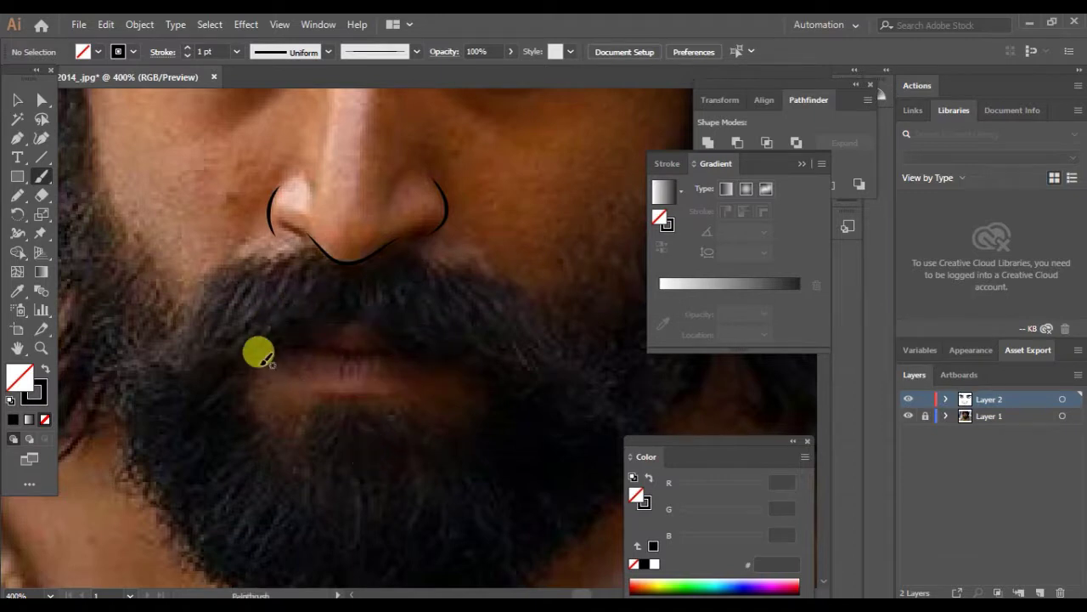
{"action": "left_click_drag", "start_coordinate": [445, 357], "coordinate": [447, 362]}
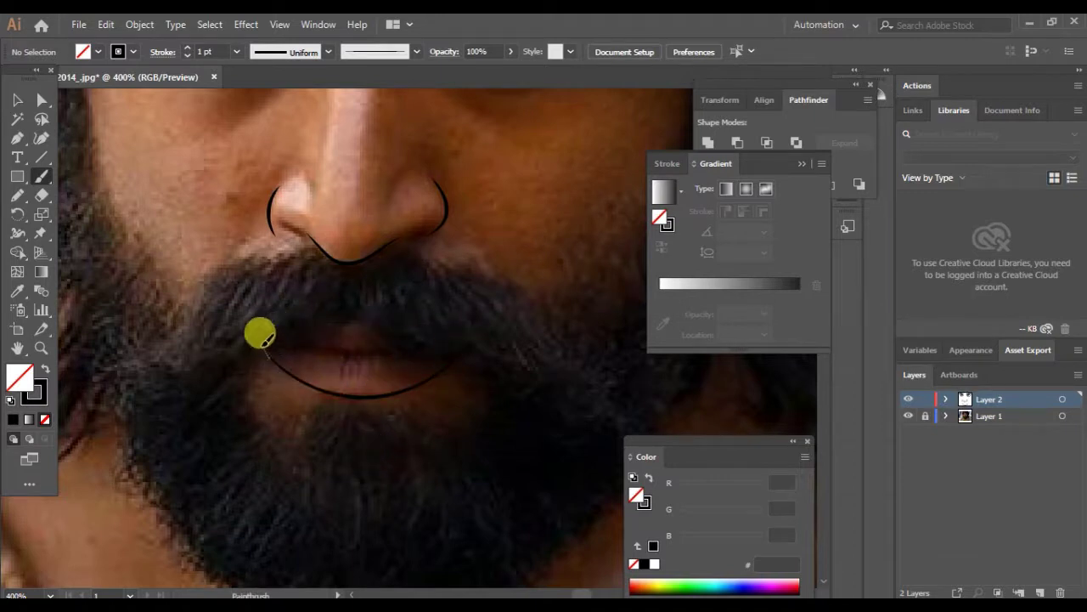
{"action": "left_click_drag", "start_coordinate": [264, 337], "coordinate": [441, 326]}
{"action": "scroll", "coordinate": [388, 359], "scroll_direction": "up", "scroll_amount": 2}
Step: Draw a closed mustache shape with the Pencil, filled black
{"action": "key", "text": "n"}
{"action": "mouse_move", "coordinate": [359, 304]}
{"action": "left_mouse_down"}
{"action": "mouse_move", "coordinate": [505, 318]}
{"action": "mouse_move", "coordinate": [603, 362]}
{"action": "mouse_move", "coordinate": [456, 391]}
{"action": "mouse_move", "coordinate": [327, 371]}
{"action": "left_mouse_up"}
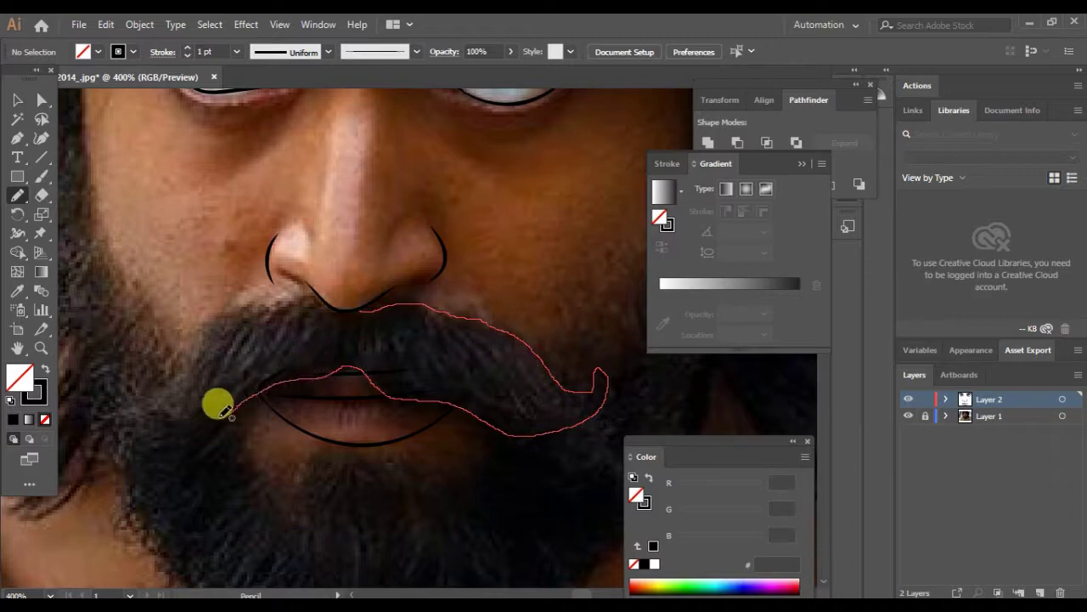
{"action": "left_click_drag", "start_coordinate": [154, 385], "coordinate": [289, 295]}
{"action": "left_click_drag", "start_coordinate": [367, 300], "coordinate": [361, 304]}
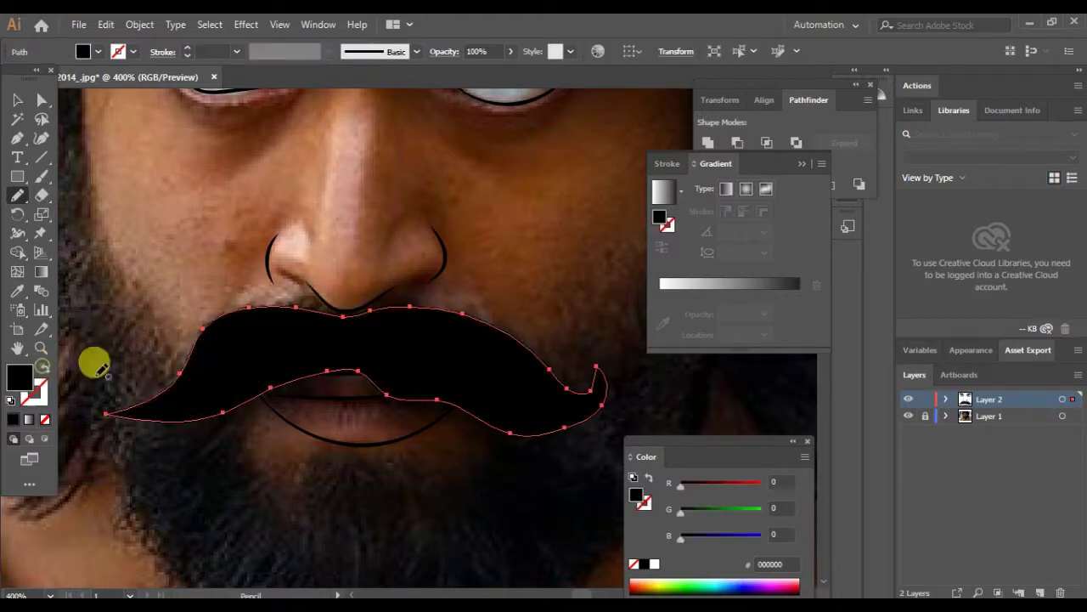
{"action": "scroll", "coordinate": [92, 360], "scroll_direction": "right", "scroll_amount": 5}
Step: Trace a black beard shape around the jaw, chin and cheeks up to the sideburns
{"action": "mouse_move", "coordinate": [280, 381]}
{"action": "left_mouse_down"}
{"action": "mouse_move", "coordinate": [380, 278]}
{"action": "mouse_move", "coordinate": [416, 523]}
{"action": "left_mouse_up"}
{"action": "mouse_move", "coordinate": [416, 523]}
{"action": "left_mouse_down"}
{"action": "mouse_move", "coordinate": [459, 192]}
{"action": "mouse_move", "coordinate": [333, 359]}
{"action": "left_mouse_up"}
{"action": "left_click_drag", "start_coordinate": [219, 196], "coordinate": [546, 352]}
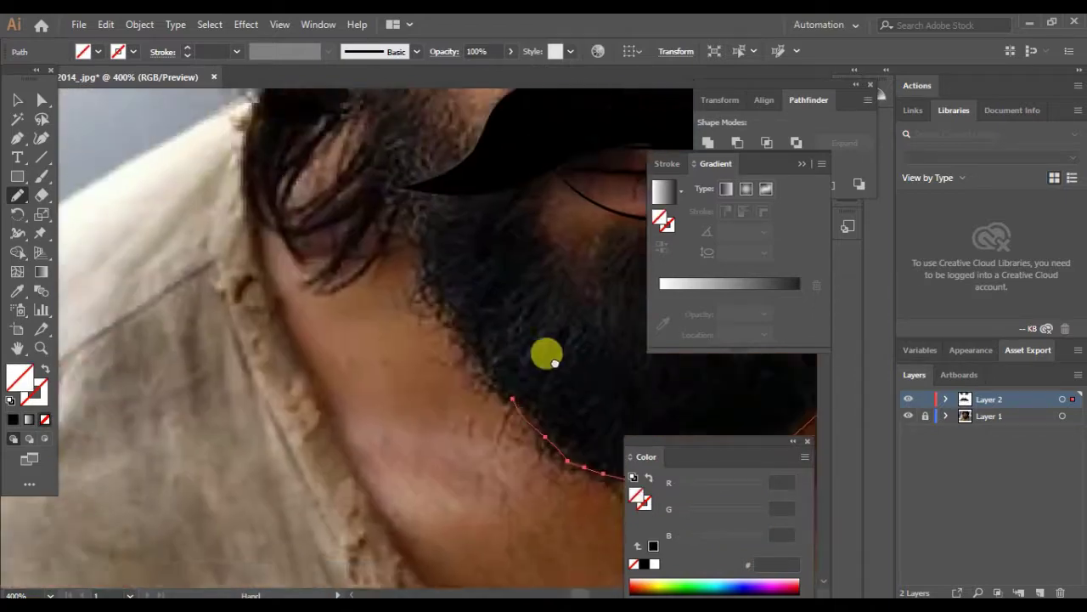
{"action": "left_click_drag", "start_coordinate": [472, 493], "coordinate": [436, 442]}
{"action": "mouse_move", "coordinate": [343, 287]}
{"action": "left_mouse_down"}
{"action": "mouse_move", "coordinate": [315, 121]}
{"action": "mouse_move", "coordinate": [347, 357]}
{"action": "left_mouse_up"}
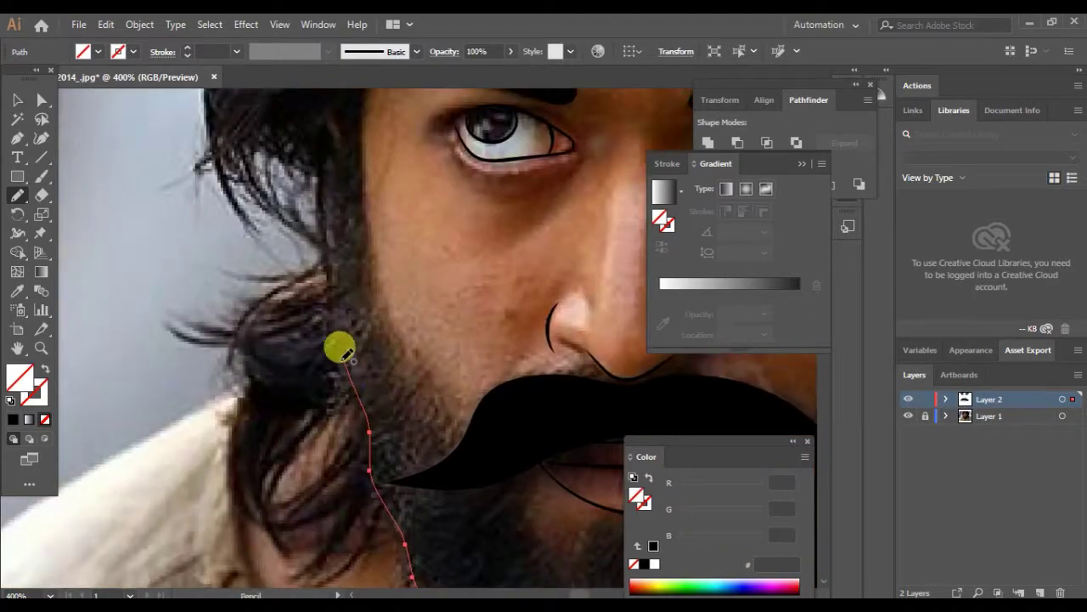
{"action": "left_click_drag", "start_coordinate": [337, 319], "coordinate": [346, 126]}
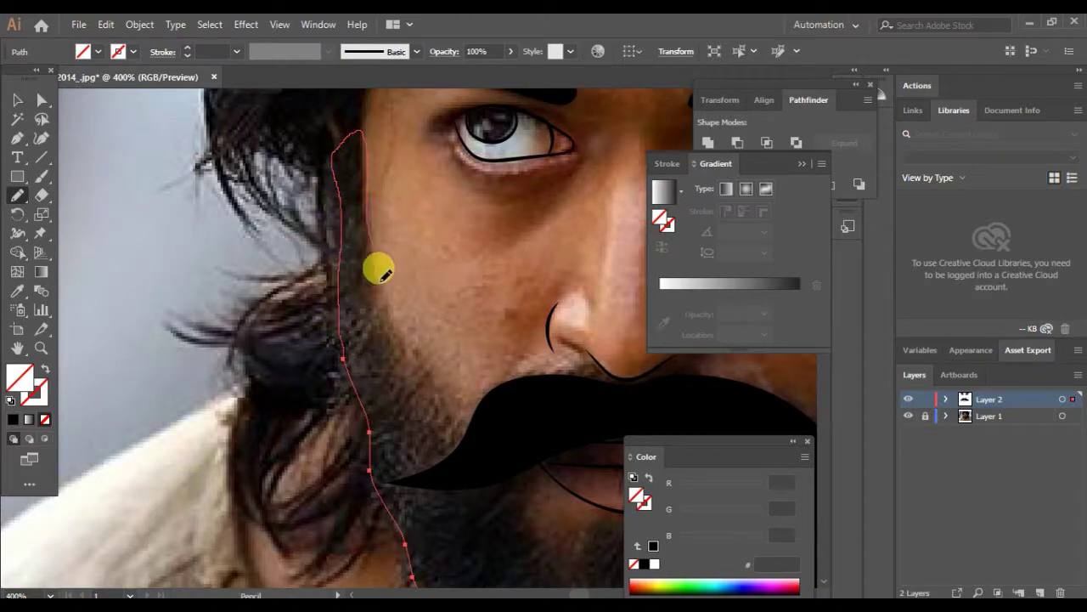
{"action": "mouse_move", "coordinate": [592, 516]}
{"action": "left_mouse_down"}
{"action": "mouse_move", "coordinate": [298, 272]}
{"action": "mouse_move", "coordinate": [454, 233]}
{"action": "left_mouse_up"}
{"action": "left_click", "coordinate": [17, 420]}
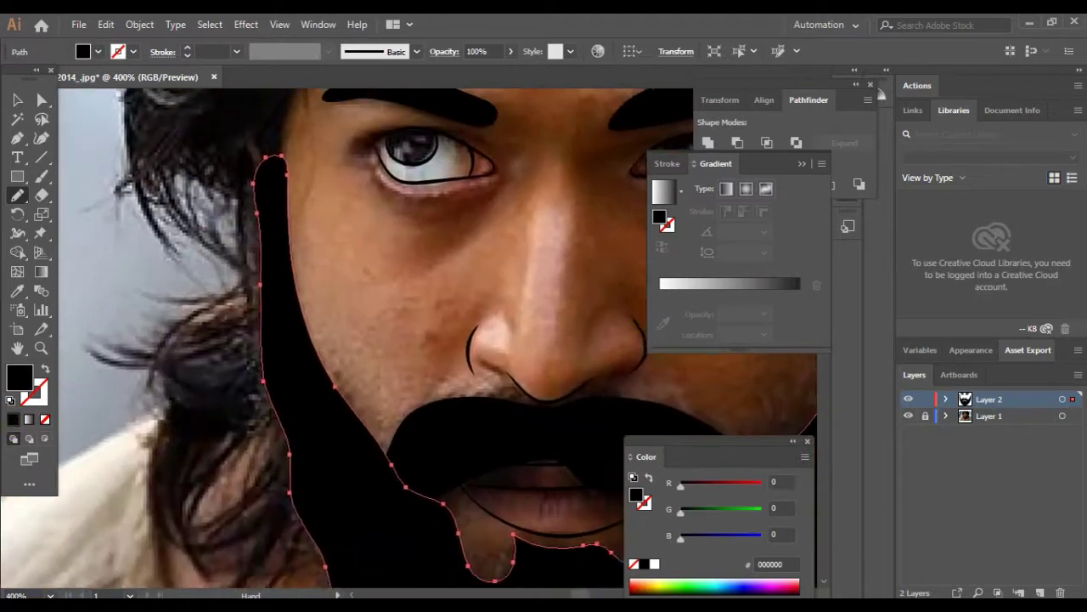
{"action": "scroll", "coordinate": [281, 367], "scroll_direction": "down", "scroll_amount": 2}
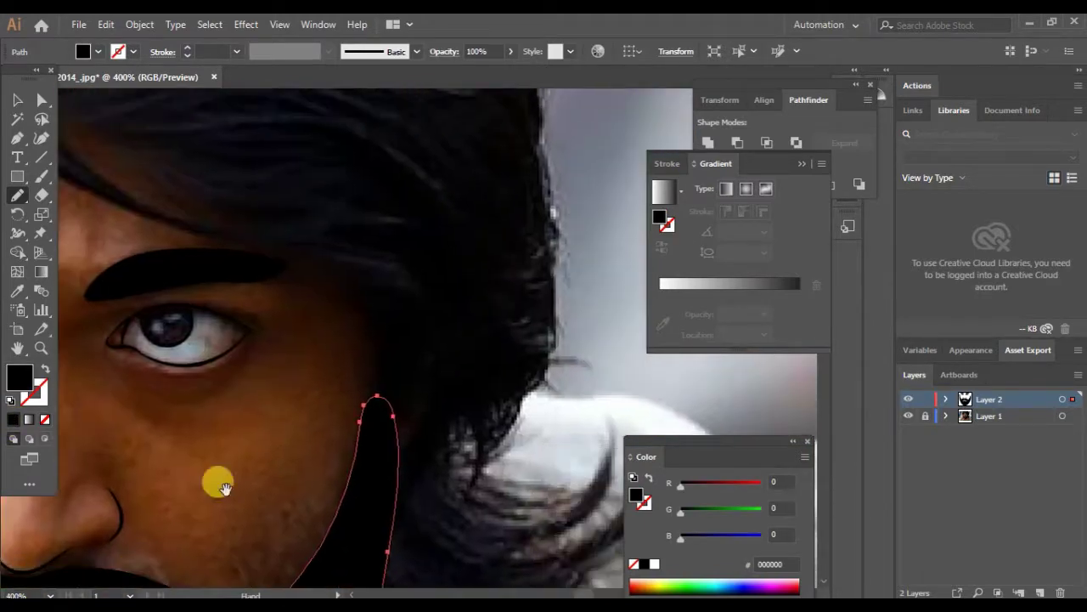
{"action": "mouse_move", "coordinate": [219, 481]}
{"action": "left_mouse_down"}
{"action": "mouse_move", "coordinate": [387, 438]}
{"action": "mouse_move", "coordinate": [251, 478]}
{"action": "left_mouse_up"}
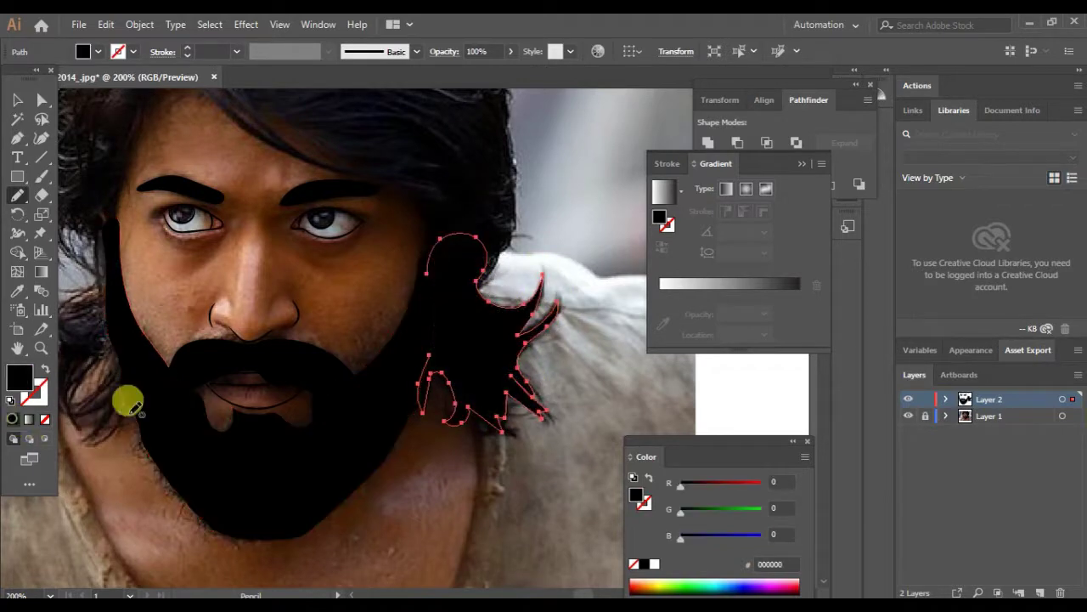
Step: Trace a black hair section above the face and refine the hairline over the forehead
{"action": "scroll", "coordinate": [126, 400], "scroll_direction": "up", "scroll_amount": 5}
{"action": "mouse_move", "coordinate": [366, 508]}
{"action": "left_mouse_down"}
{"action": "mouse_move", "coordinate": [412, 204]}
{"action": "mouse_move", "coordinate": [102, 263]}
{"action": "mouse_move", "coordinate": [269, 380]}
{"action": "left_mouse_up"}
{"action": "left_click_drag", "start_coordinate": [361, 426], "coordinate": [360, 502]}
{"action": "left_click_drag", "start_coordinate": [281, 418], "coordinate": [501, 376]}
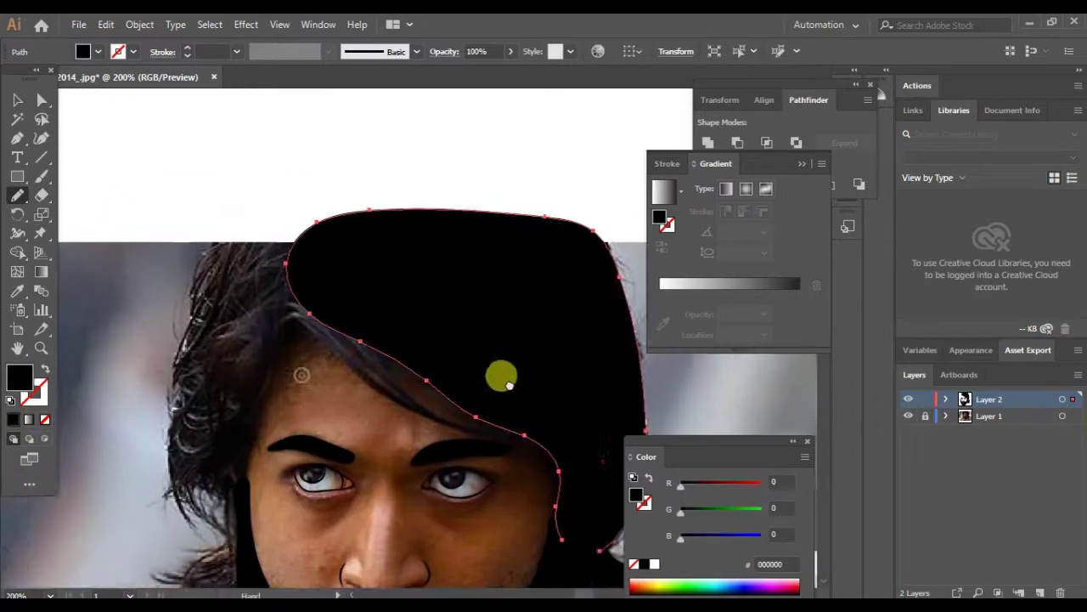
{"action": "mouse_move", "coordinate": [366, 250]}
{"action": "left_mouse_down"}
{"action": "mouse_move", "coordinate": [522, 344]}
{"action": "mouse_move", "coordinate": [396, 267]}
{"action": "mouse_move", "coordinate": [466, 311]}
{"action": "mouse_move", "coordinate": [387, 195]}
{"action": "mouse_move", "coordinate": [324, 229]}
{"action": "left_mouse_up"}
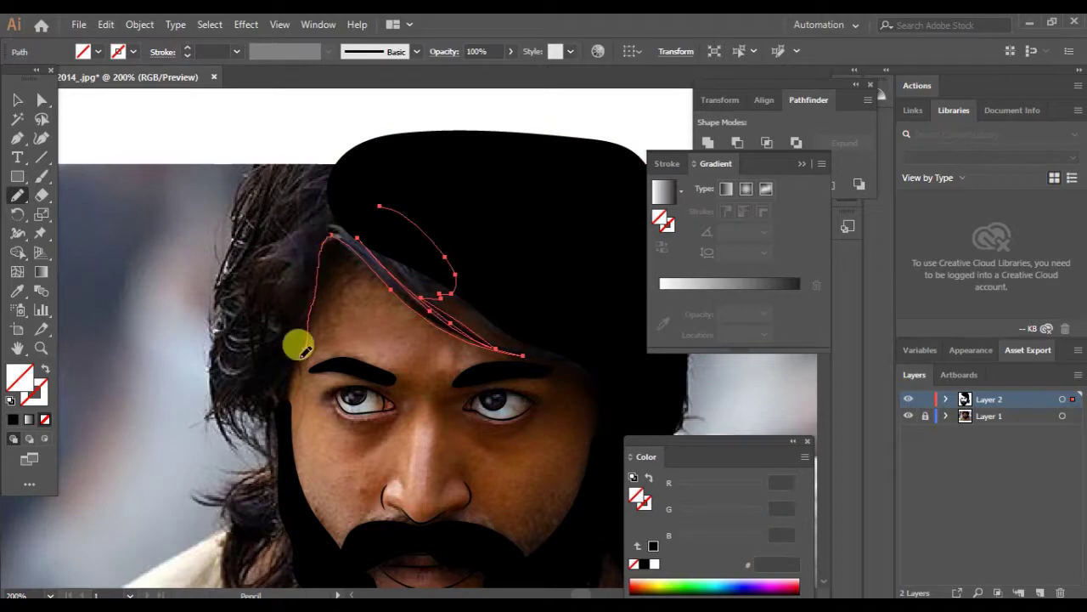
{"action": "left_click_drag", "start_coordinate": [220, 253], "coordinate": [391, 178]}
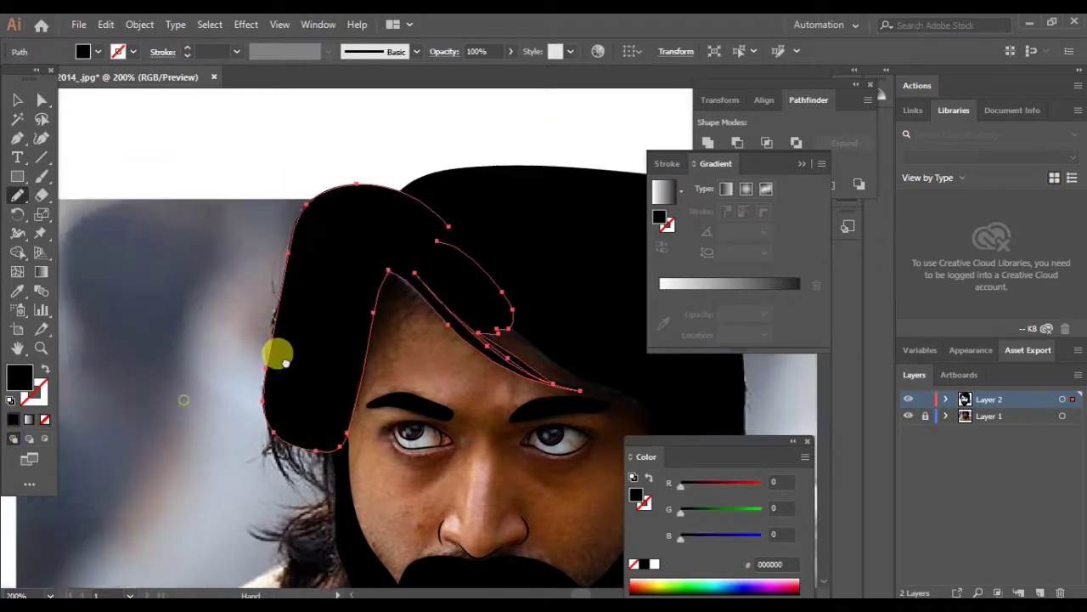
{"action": "scroll", "coordinate": [277, 354], "scroll_direction": "down", "scroll_amount": 4}
Step: Trace hair strands beside the face and start another hair section
{"action": "left_click_drag", "start_coordinate": [260, 237], "coordinate": [245, 308]}
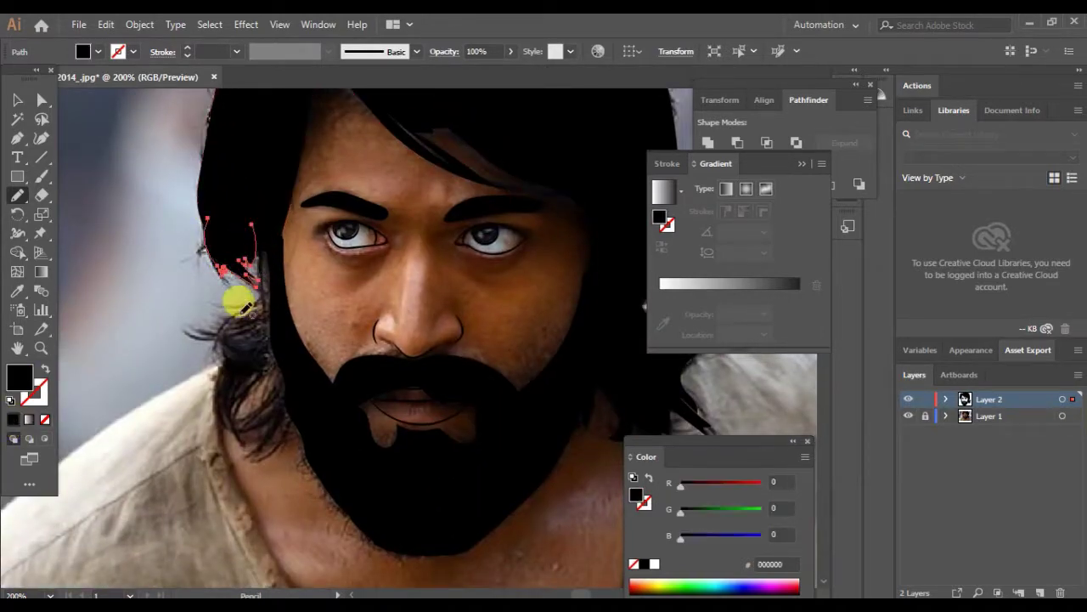
{"action": "mouse_move", "coordinate": [193, 334]}
{"action": "left_mouse_down"}
{"action": "mouse_move", "coordinate": [227, 425]}
{"action": "mouse_move", "coordinate": [284, 424]}
{"action": "mouse_move", "coordinate": [269, 194]}
{"action": "left_mouse_up"}
{"action": "scroll", "coordinate": [195, 364], "scroll_direction": "up", "scroll_amount": 2}
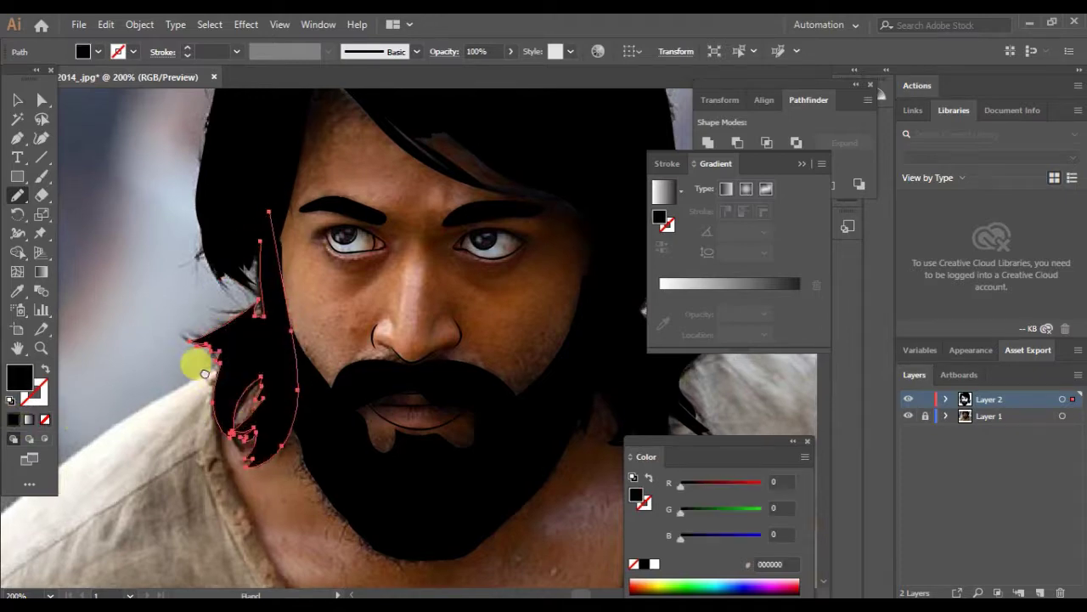
{"action": "scroll", "coordinate": [214, 369], "scroll_direction": "up", "scroll_amount": 1}
{"action": "scroll", "coordinate": [230, 252], "scroll_direction": "right", "scroll_amount": 2}
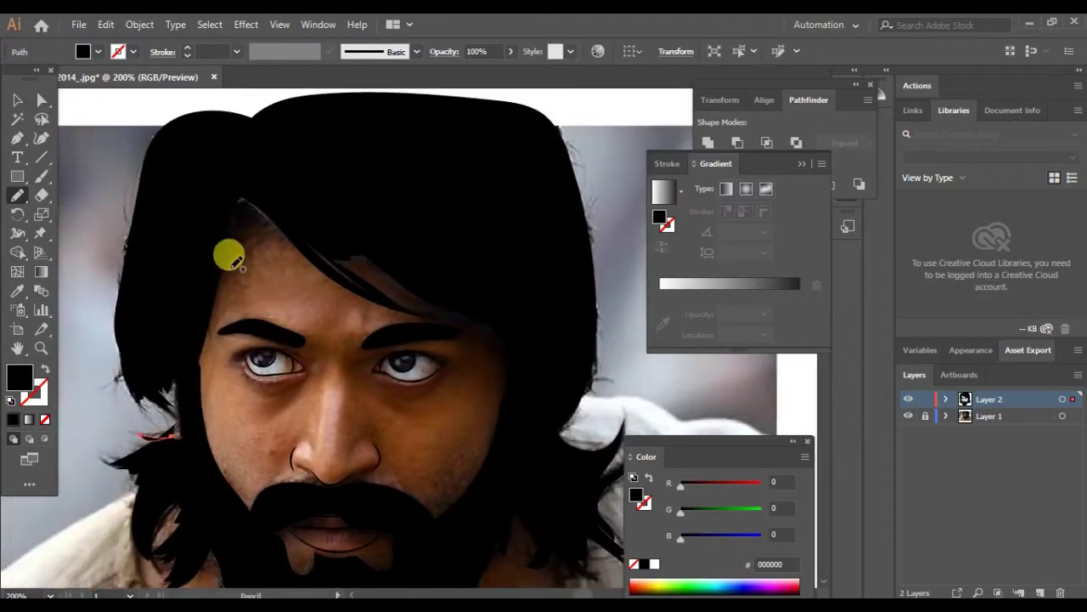
{"action": "mouse_move", "coordinate": [218, 255]}
{"action": "left_mouse_down"}
{"action": "mouse_move", "coordinate": [243, 225]}
{"action": "mouse_move", "coordinate": [250, 176]}
{"action": "left_mouse_up"}
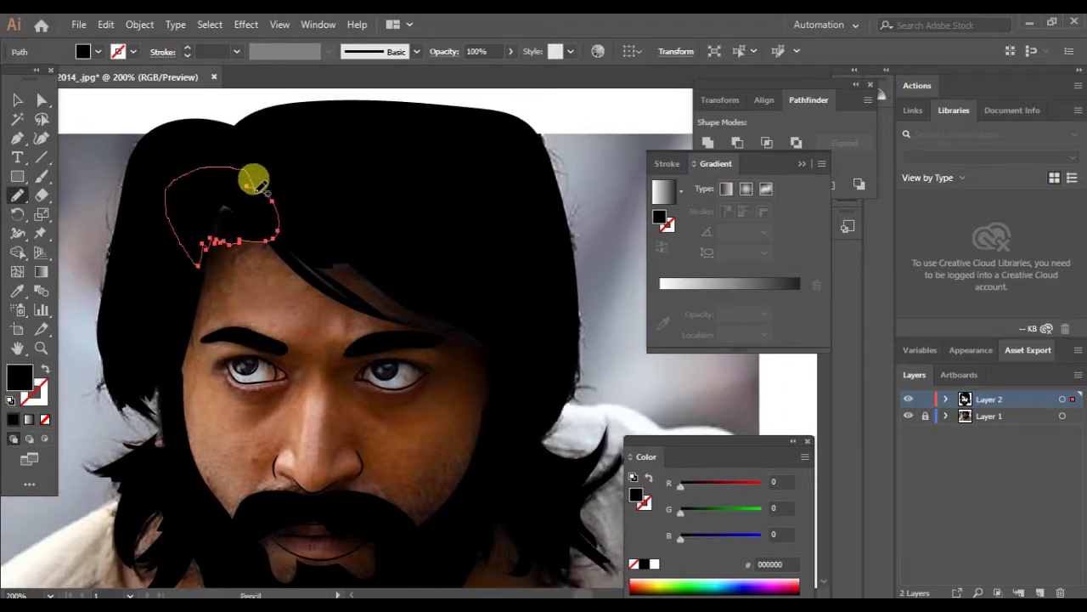
{"action": "scroll", "coordinate": [291, 319], "scroll_direction": "up", "scroll_amount": 1}
{"action": "scroll", "coordinate": [290, 319], "scroll_direction": "right", "scroll_amount": 3}
Step: Compare the vector face with the photo layer hidden and shown, then zoom back in
{"action": "key", "text": "ctrl+minus"}
{"action": "key", "text": "ctrl+minus"}
{"action": "key", "text": "ctrl+minus"}
{"action": "left_click", "coordinate": [908, 415]}
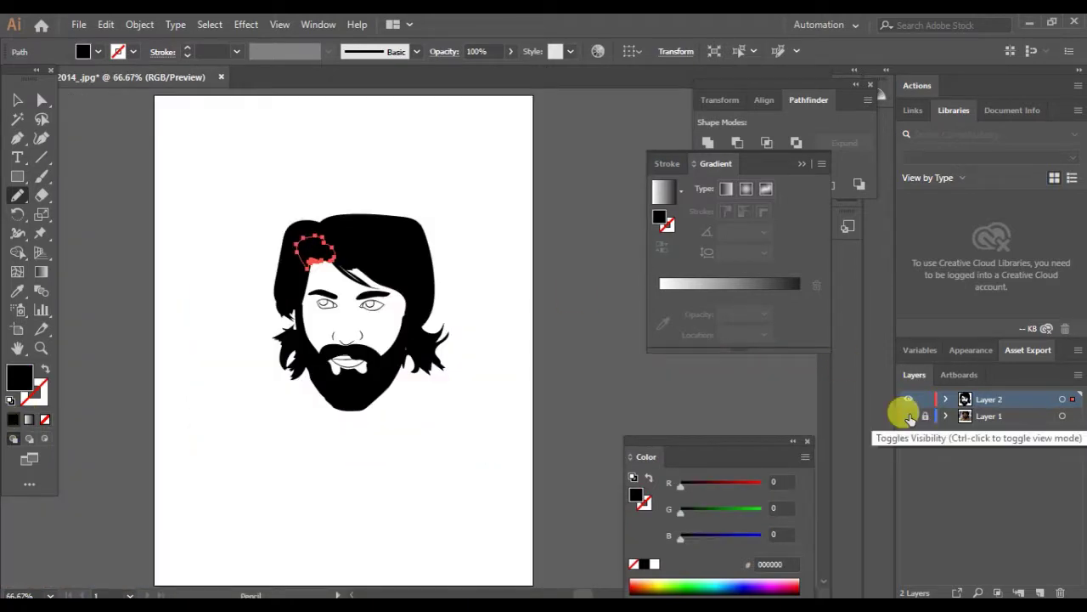
{"action": "left_click", "coordinate": [908, 416]}
{"action": "key", "text": "ctrl+plus"}
{"action": "key", "text": "ctrl+plus"}
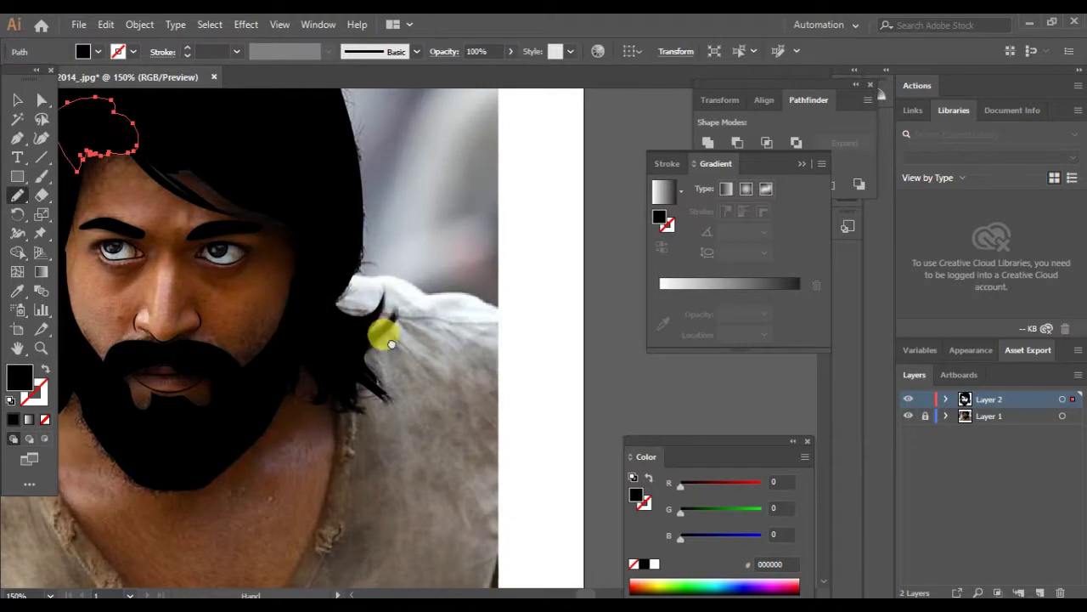
Step: Brush outlines over the shoulders and the left side of the neckline
{"action": "scroll", "coordinate": [377, 311], "scroll_direction": "right", "scroll_amount": 1}
{"action": "key", "text": "b"}
{"action": "left_click_drag", "start_coordinate": [316, 273], "coordinate": [376, 266]}
{"action": "mouse_move", "coordinate": [480, 307]}
{"action": "left_mouse_down"}
{"action": "mouse_move", "coordinate": [485, 327]}
{"action": "mouse_move", "coordinate": [371, 307]}
{"action": "left_mouse_up"}
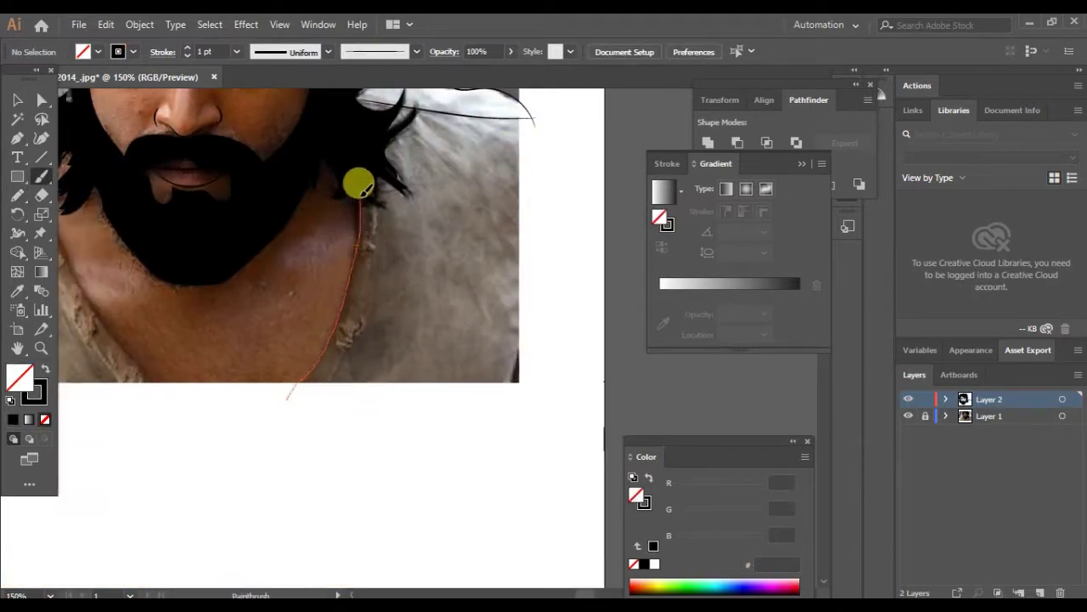
{"action": "left_click_drag", "start_coordinate": [359, 185], "coordinate": [359, 185]}
{"action": "scroll", "coordinate": [242, 374], "scroll_direction": "left", "scroll_amount": 2}
{"action": "left_click_drag", "start_coordinate": [140, 115], "coordinate": [140, 115]}
{"action": "scroll", "coordinate": [153, 312], "scroll_direction": "left", "scroll_amount": 5}
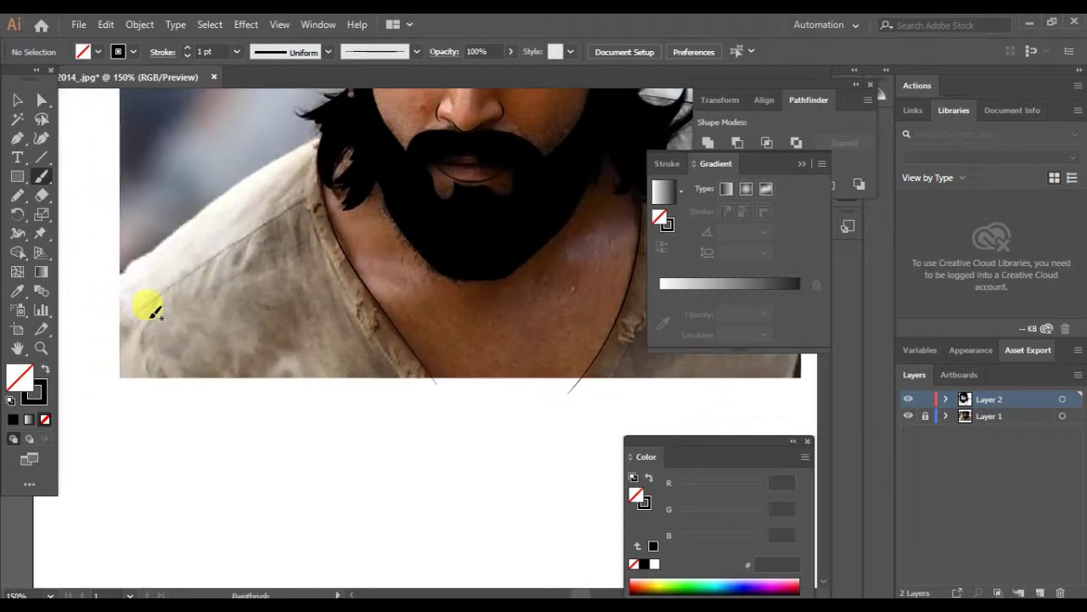
Step: Draw the neckline edge up toward the beard
{"action": "left_click_drag", "start_coordinate": [298, 199], "coordinate": [298, 199]}
{"action": "left_click_drag", "start_coordinate": [415, 391], "coordinate": [398, 361]}
{"action": "left_click_drag", "start_coordinate": [314, 201], "coordinate": [310, 142]}
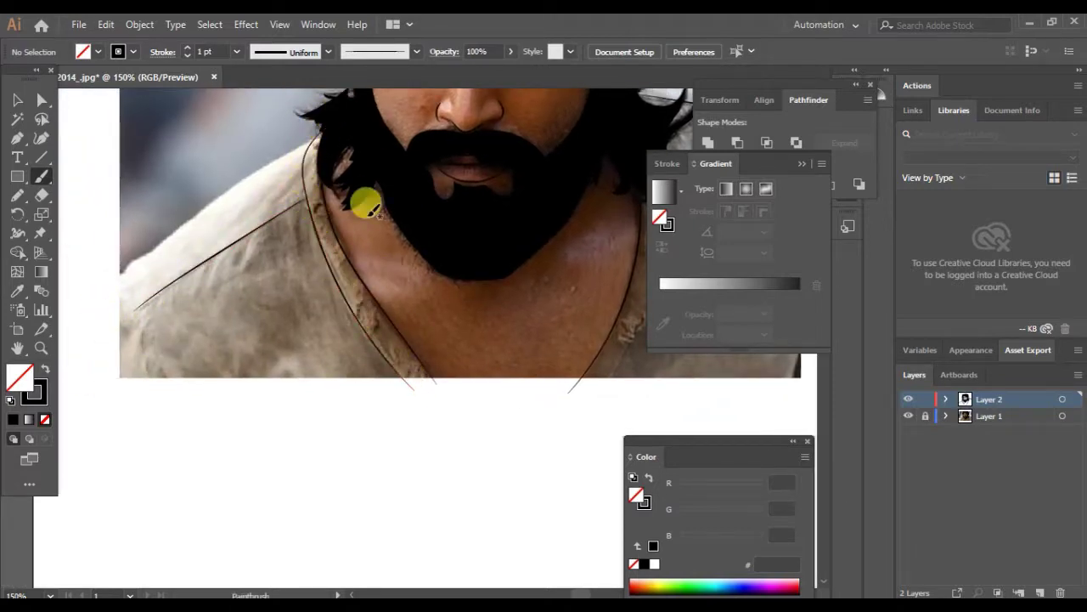
{"action": "scroll", "coordinate": [140, 208], "scroll_direction": "down", "scroll_amount": 3}
{"action": "scroll", "coordinate": [140, 208], "scroll_direction": "left", "scroll_amount": 1}
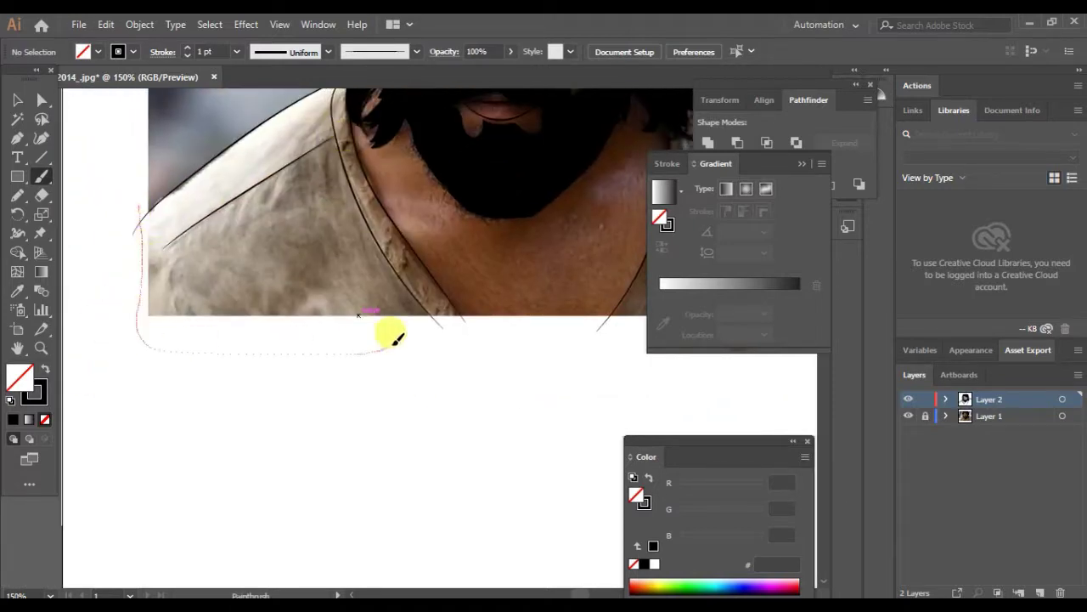
Step: Outline the left shoulder, bottom and right edges of the shirt, then zoom out with the photo hidden
{"action": "left_click_drag", "start_coordinate": [497, 316], "coordinate": [595, 331]}
{"action": "scroll", "coordinate": [345, 394], "scroll_direction": "right", "scroll_amount": 5}
{"action": "left_click_drag", "start_coordinate": [362, 367], "coordinate": [386, 336]}
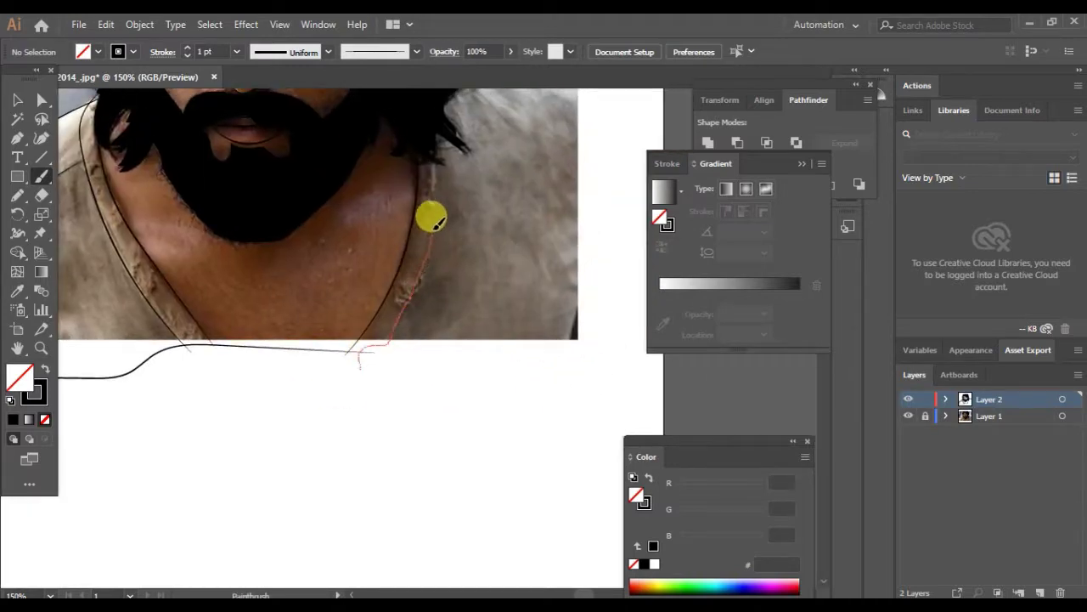
{"action": "left_click_drag", "start_coordinate": [431, 219], "coordinate": [429, 115]}
{"action": "scroll", "coordinate": [447, 274], "scroll_direction": "up", "scroll_amount": 5}
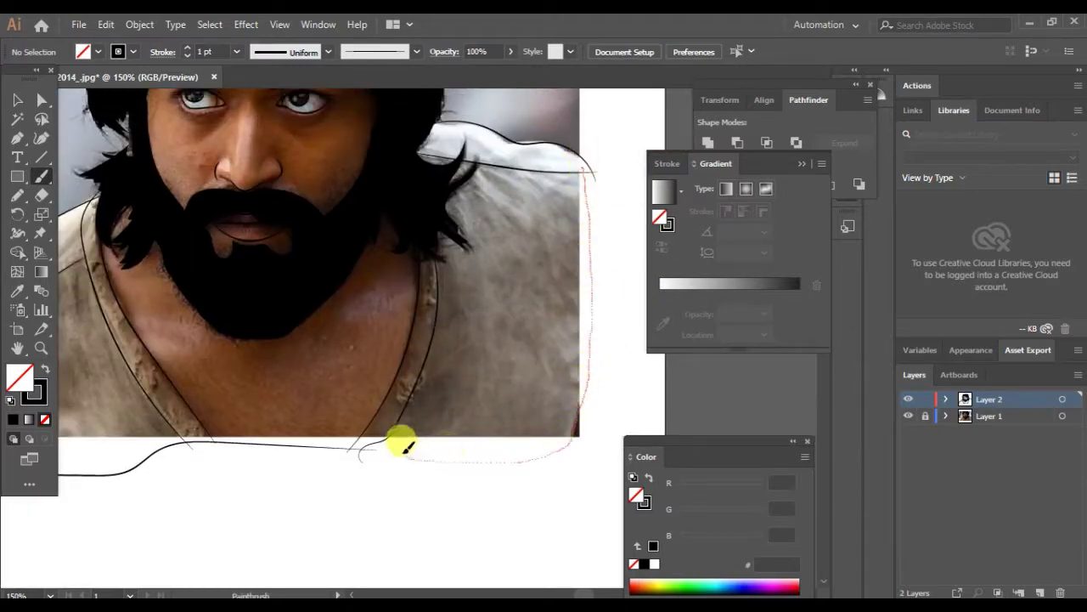
{"action": "left_click_drag", "start_coordinate": [405, 444], "coordinate": [406, 445]}
{"action": "key", "text": "ctrl+minus"}
{"action": "key", "text": "ctrl+minus"}
{"action": "left_click", "coordinate": [908, 416]}
Step: Hide the photo layer, duplicate the artwork layer as a backup and lock it
{"action": "left_click", "coordinate": [908, 415]}
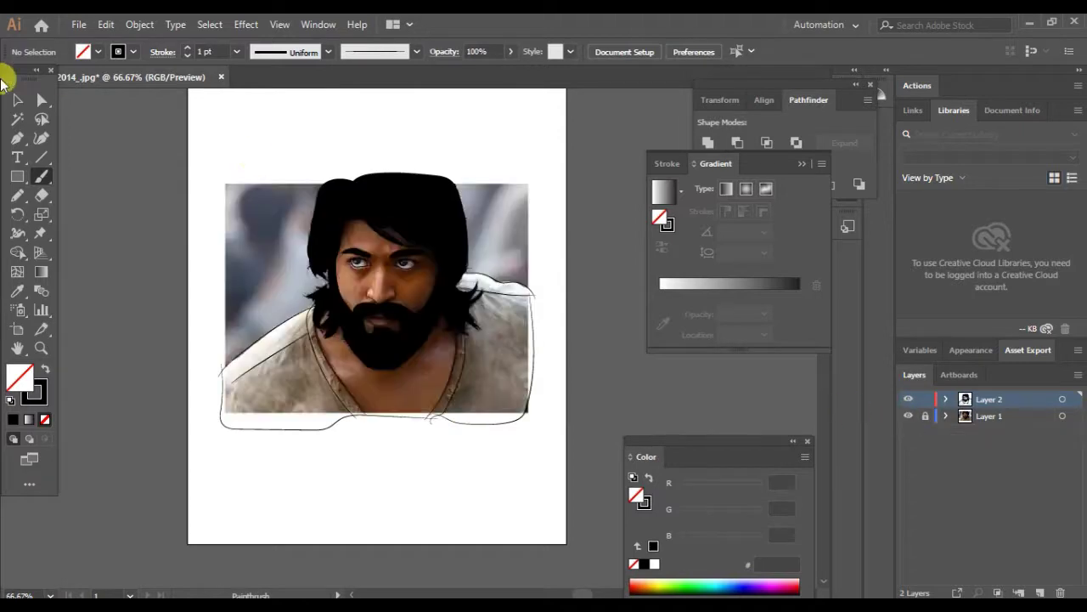
{"action": "left_click", "coordinate": [908, 415]}
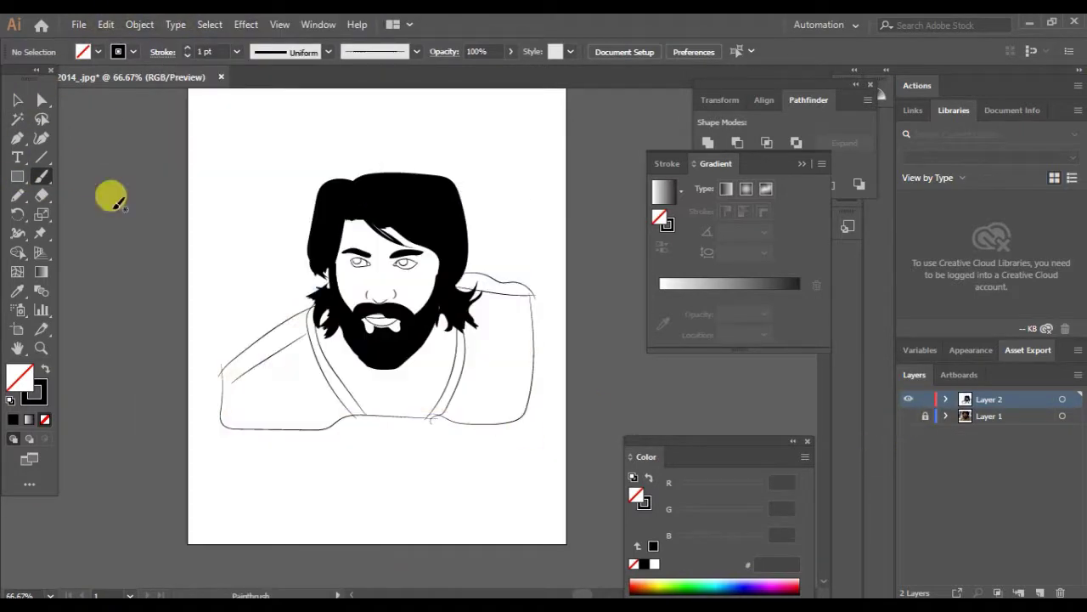
{"action": "key", "text": "v"}
{"action": "left_click", "coordinate": [323, 213]}
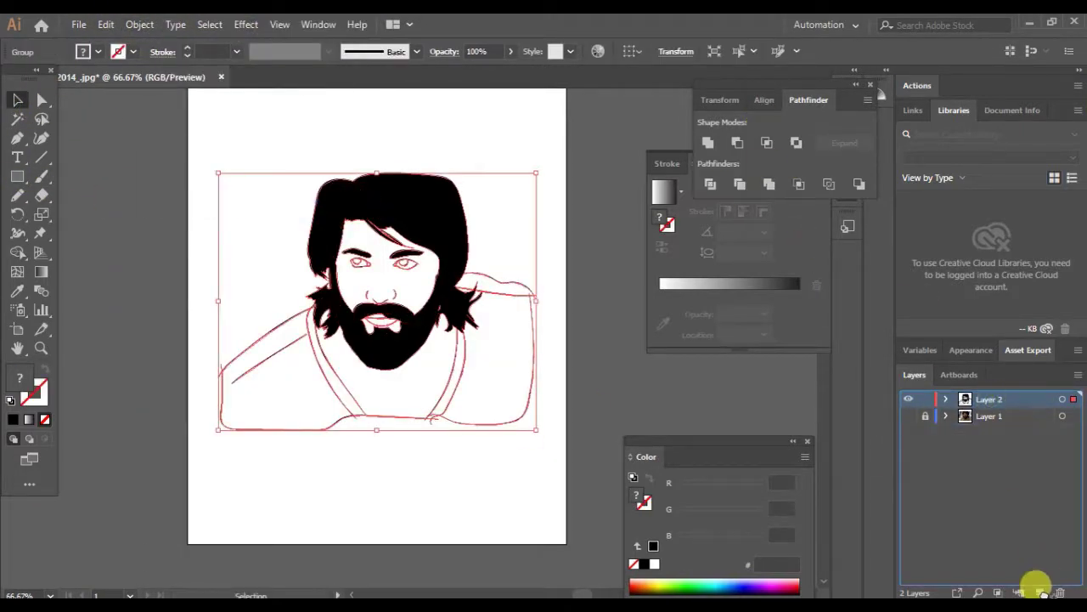
{"action": "left_click_drag", "start_coordinate": [989, 398], "coordinate": [1041, 593]}
{"action": "left_click", "coordinate": [925, 398]}
{"action": "left_click", "coordinate": [985, 416]}
Step: Draw a pink-filled rectangle covering the whole portrait
{"action": "left_click", "coordinate": [17, 176]}
{"action": "double_click", "coordinate": [19, 377]}
{"action": "left_click", "coordinate": [427, 218]}
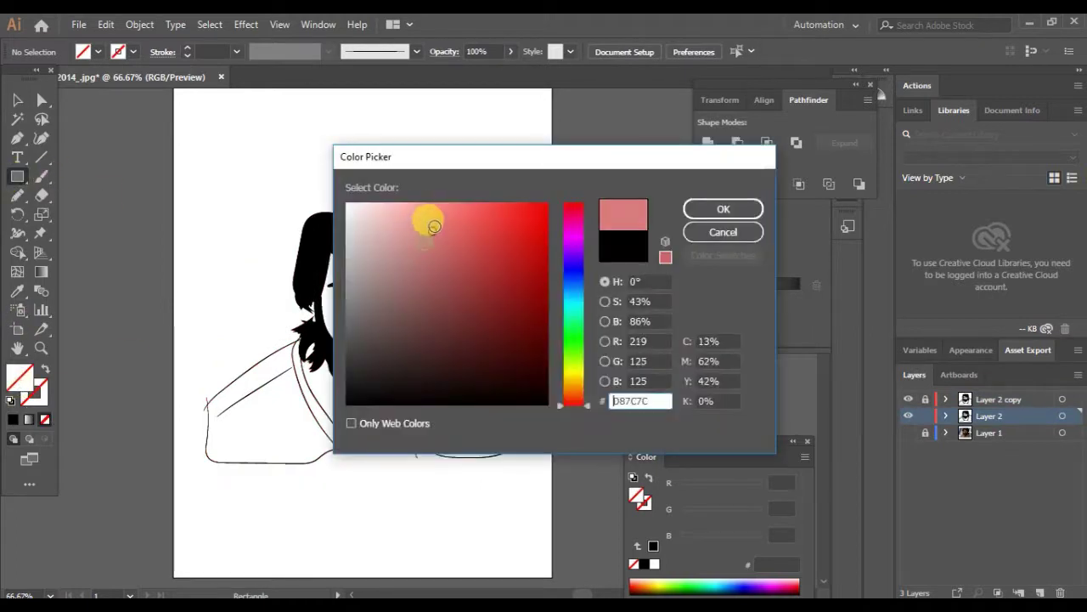
{"action": "left_click", "coordinate": [721, 209]}
{"action": "mouse_move", "coordinate": [158, 175]}
{"action": "left_mouse_down"}
{"action": "mouse_move", "coordinate": [187, 364]}
{"action": "mouse_move", "coordinate": [602, 503]}
{"action": "mouse_move", "coordinate": [489, 294]}
{"action": "left_mouse_up"}
Step: Merge the pink rectangle with the line art via Pathfinder and enter the merged group
{"action": "right_click", "coordinate": [466, 274]}
{"action": "key", "text": "Escape"}
{"action": "left_click", "coordinate": [17, 100]}
{"action": "left_click", "coordinate": [769, 184]}
{"action": "right_click", "coordinate": [513, 242]}
{"action": "double_click", "coordinate": [530, 263]}
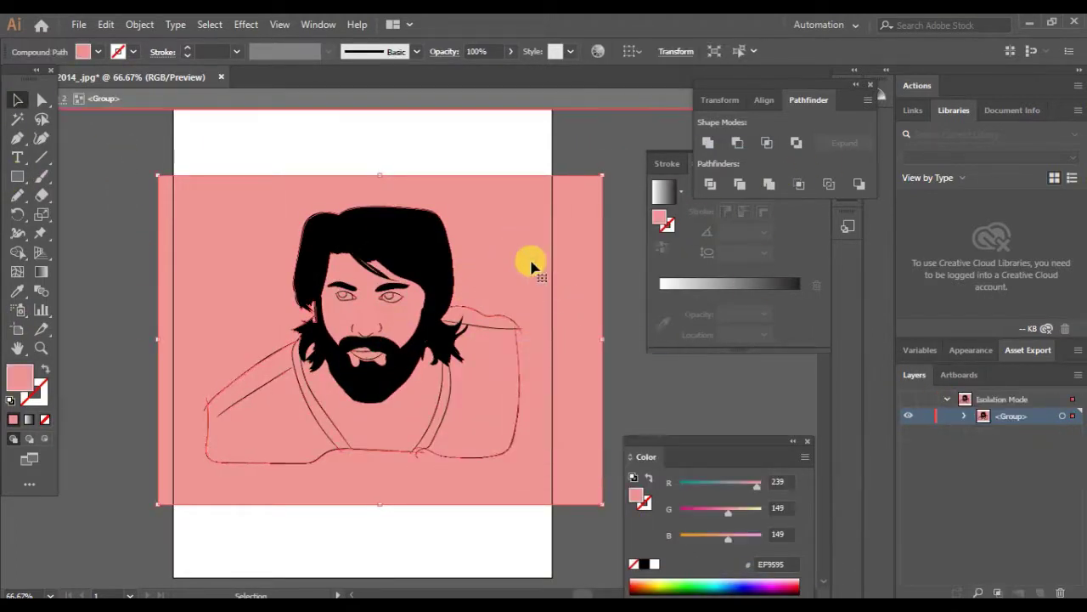
Step: Colour the lips a darker pink and the irises black
{"action": "scroll", "coordinate": [529, 262], "scroll_direction": "up", "scroll_amount": 5}
{"action": "scroll", "coordinate": [354, 417], "scroll_direction": "down", "scroll_amount": 3}
{"action": "left_click", "coordinate": [354, 420]}
{"action": "double_click", "coordinate": [19, 376]}
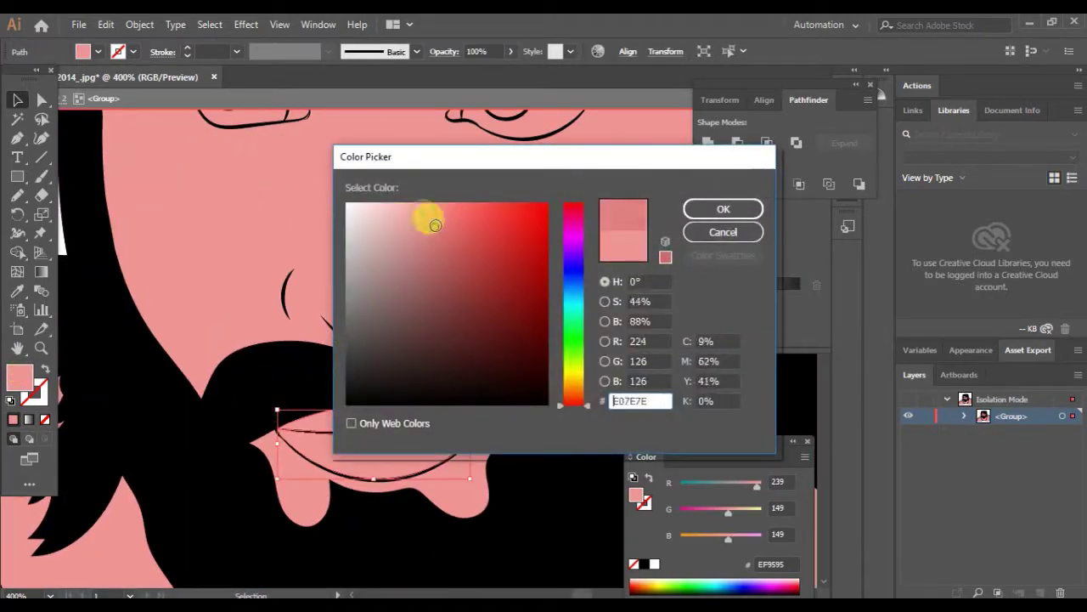
{"action": "left_click", "coordinate": [719, 212]}
{"action": "scroll", "coordinate": [418, 425], "scroll_direction": "up", "scroll_amount": 5}
{"action": "left_click", "coordinate": [365, 340]}
{"action": "left_click", "coordinate": [102, 345], "text": "shift"}
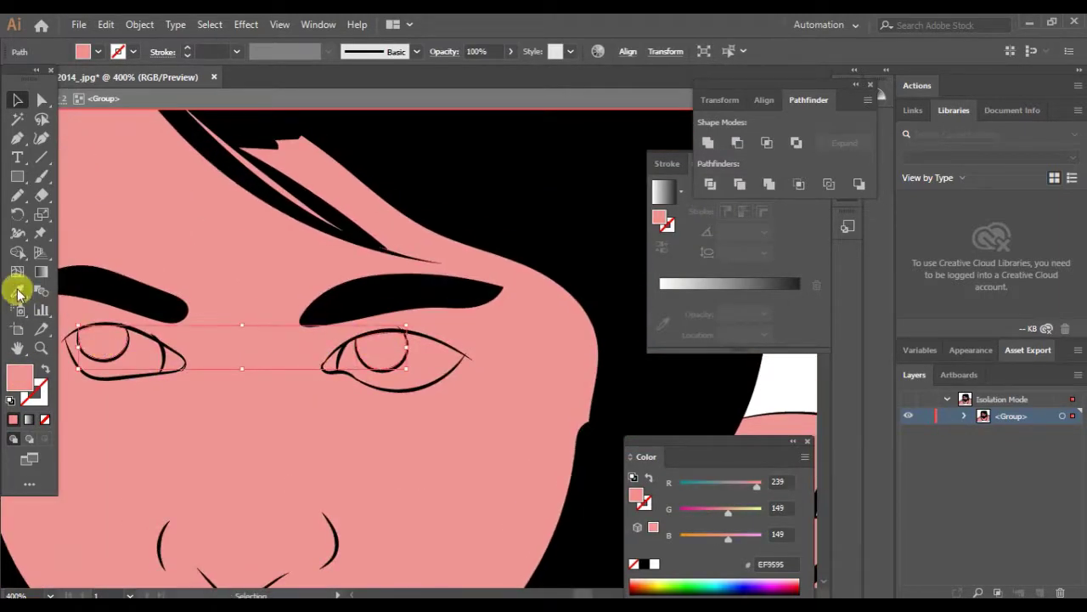
Step: Fill the eye shapes with white
{"action": "left_click", "coordinate": [17, 289]}
{"action": "left_click", "coordinate": [93, 293]}
{"action": "left_click", "coordinate": [17, 99]}
{"action": "left_click", "coordinate": [413, 377]}
{"action": "double_click", "coordinate": [18, 376]}
{"action": "left_click", "coordinate": [347, 204]}
Step: Give the inner eye corners the lips' darker pink with the Eyedropper
{"action": "key", "text": "Return"}
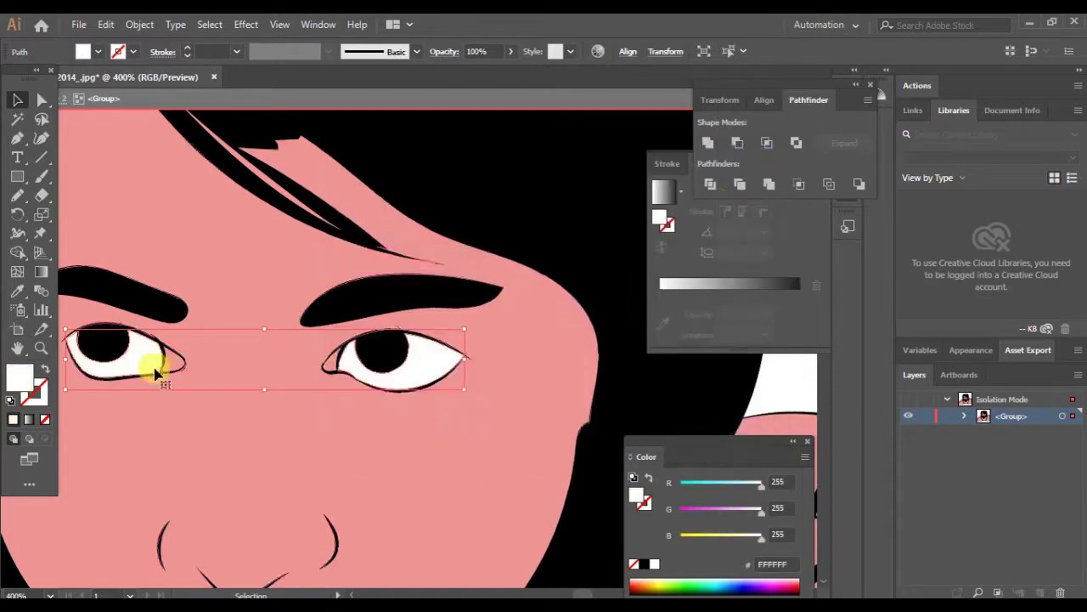
{"action": "left_click", "coordinate": [170, 359]}
{"action": "left_click", "coordinate": [328, 363], "text": "shift"}
{"action": "scroll", "coordinate": [328, 364], "scroll_direction": "down", "scroll_amount": 3}
{"action": "scroll", "coordinate": [311, 243], "scroll_direction": "down", "scroll_amount": 2}
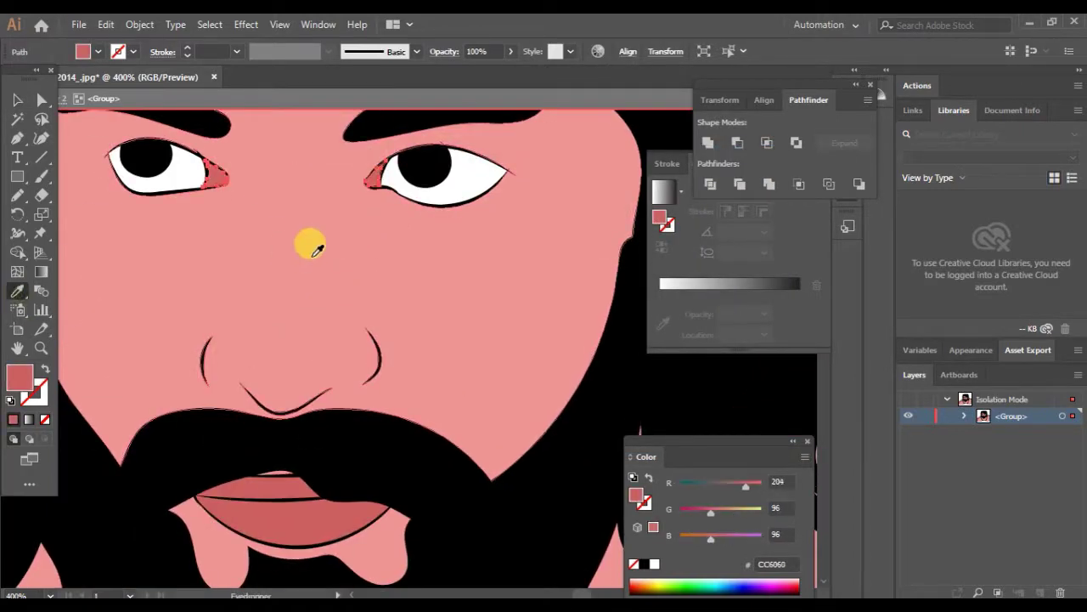
{"action": "scroll", "coordinate": [352, 332], "scroll_direction": "down", "scroll_amount": 2}
Step: Fill the shoulder shapes with dark brown
{"action": "double_click", "coordinate": [18, 377]}
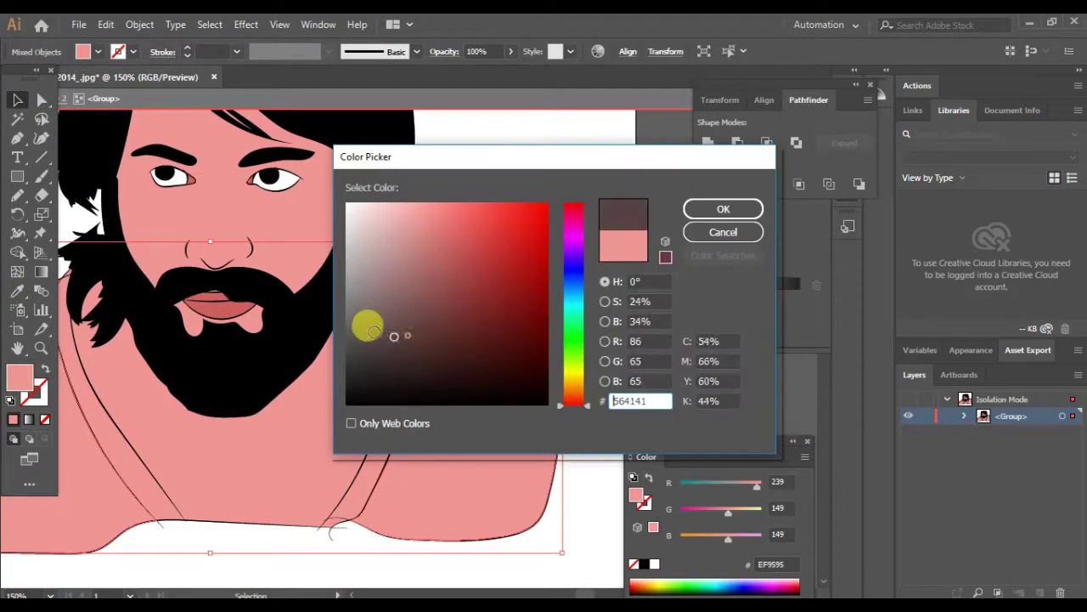
{"action": "left_click_drag", "start_coordinate": [365, 323], "coordinate": [365, 348]}
{"action": "left_click", "coordinate": [396, 323]}
Step: Give both collar strips the lighter brown 7A6161
{"action": "left_click", "coordinate": [721, 209]}
{"action": "left_click", "coordinate": [380, 434]}
{"action": "left_click", "coordinate": [119, 450], "text": "shift"}
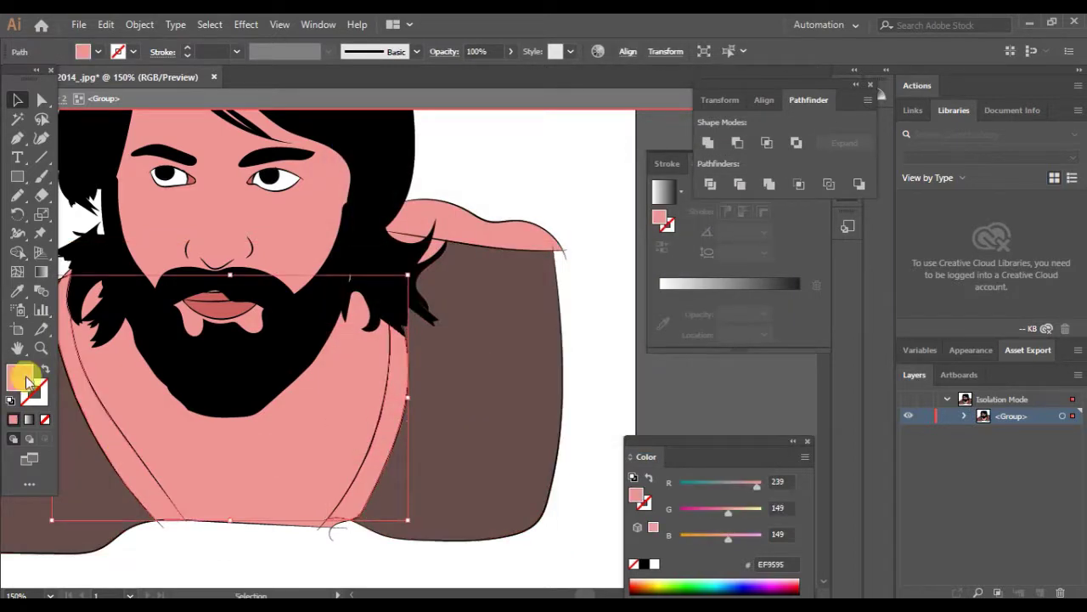
{"action": "double_click", "coordinate": [19, 376]}
{"action": "left_click", "coordinate": [381, 299]}
{"action": "key", "text": "Return"}
{"action": "scroll", "coordinate": [476, 285], "scroll_direction": "up", "scroll_amount": 5}
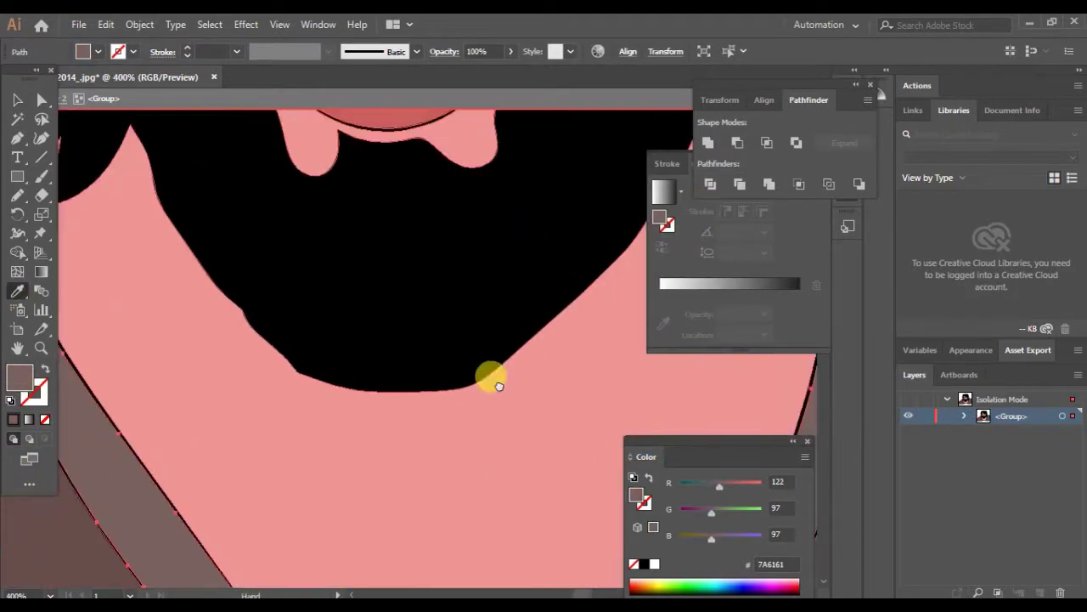
{"action": "left_click", "coordinate": [510, 407], "text": "ctrl"}
Step: Eyedrop the brown clothing colour onto the shoulder flap pieces
{"action": "scroll", "coordinate": [544, 331], "scroll_direction": "down", "scroll_amount": 8}
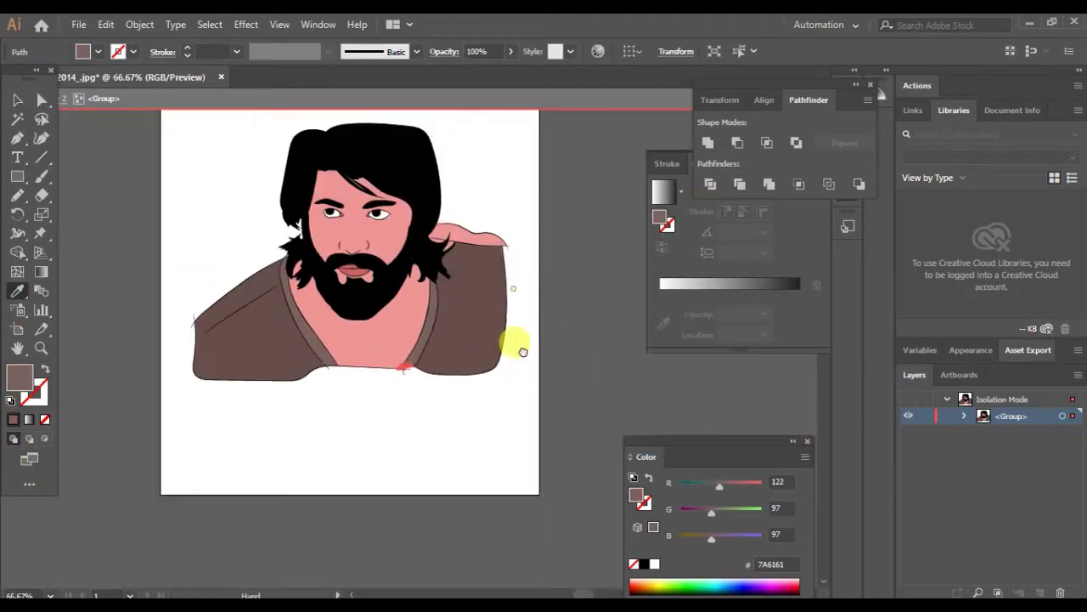
{"action": "scroll", "coordinate": [456, 518], "scroll_direction": "up", "scroll_amount": 5}
{"action": "scroll", "coordinate": [461, 340], "scroll_direction": "up", "scroll_amount": 3}
{"action": "left_click", "coordinate": [465, 315], "text": "ctrl"}
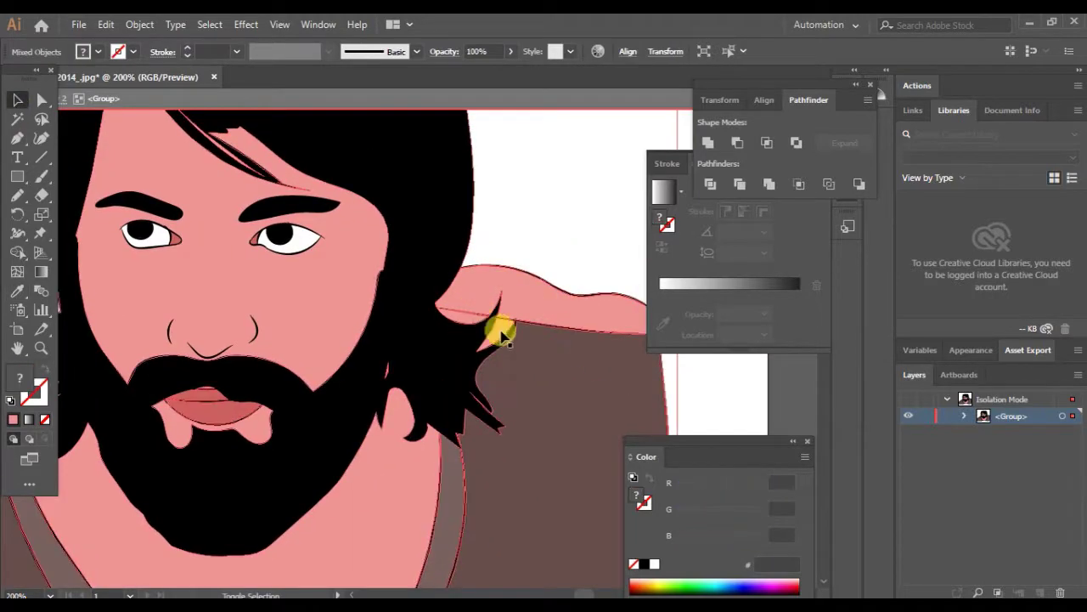
{"action": "key", "text": "ctrl+shift+a"}
{"action": "scroll", "coordinate": [500, 314], "scroll_direction": "up", "scroll_amount": 3}
{"action": "left_click", "coordinate": [500, 306]}
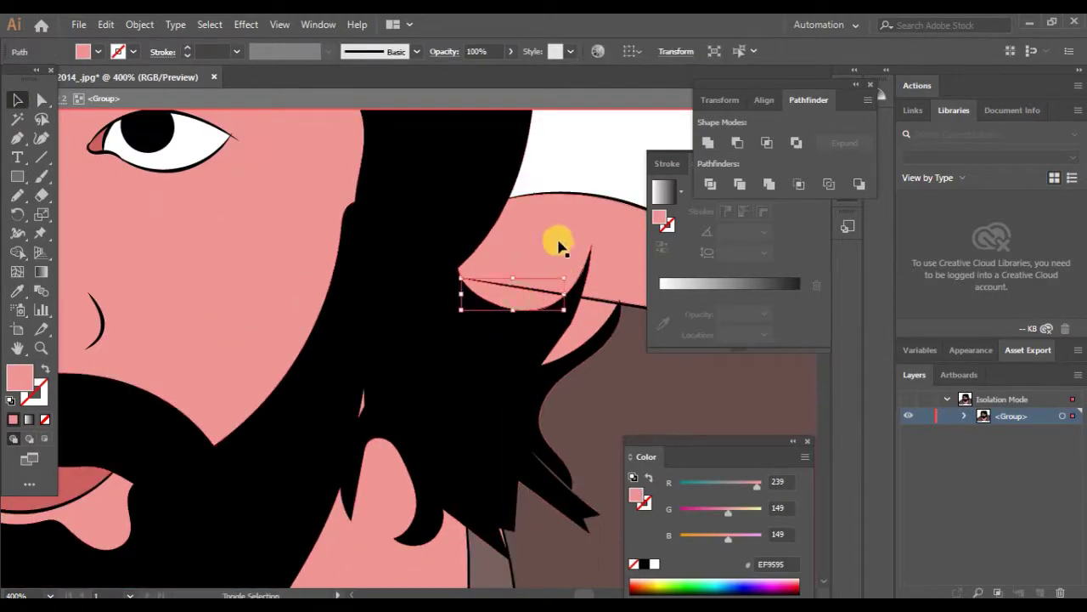
{"action": "left_click", "coordinate": [558, 243]}
{"action": "key", "text": "i"}
{"action": "left_click", "coordinate": [599, 420]}
Step: Clip the shoulder flap pieces with a clipping mask
{"action": "scroll", "coordinate": [598, 408], "scroll_direction": "down", "scroll_amount": 4}
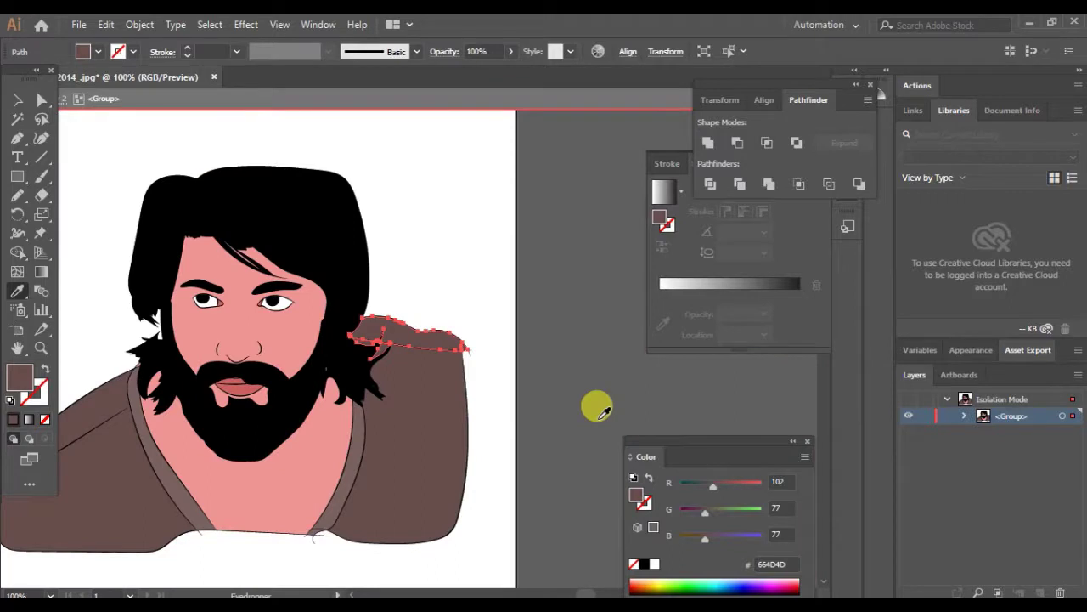
{"action": "left_click_drag", "start_coordinate": [466, 274], "coordinate": [577, 244]}
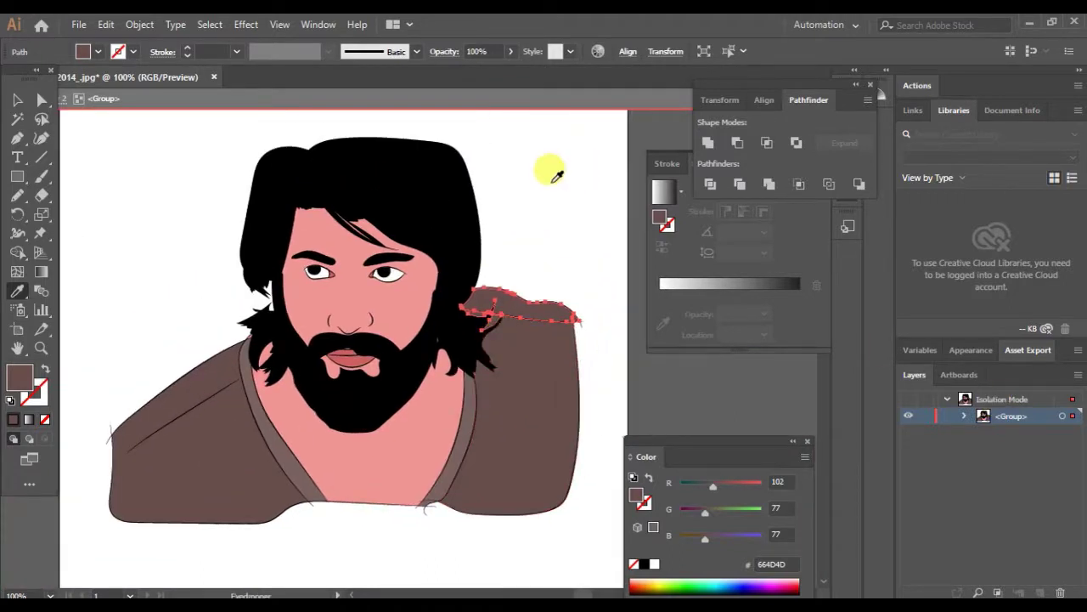
{"action": "key", "text": "ctrl+minus"}
{"action": "key", "text": "v"}
{"action": "right_click", "coordinate": [589, 219]}
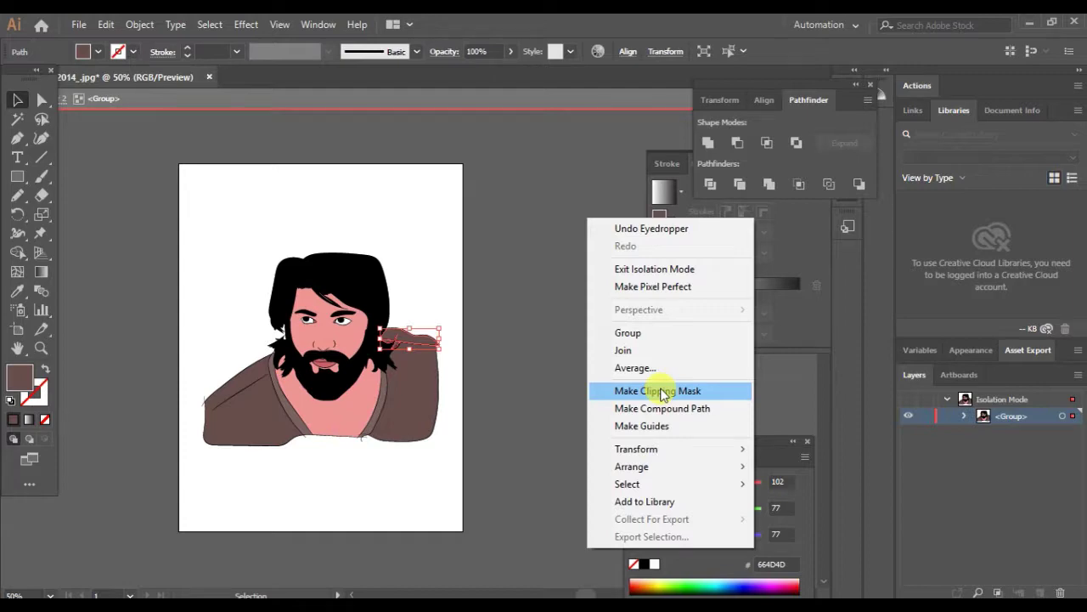
{"action": "left_click", "coordinate": [662, 393]}
Step: Exit Isolation Mode to stop editing inside the group
{"action": "key", "text": "ctrl+plus"}
{"action": "key", "text": "ctrl+plus"}
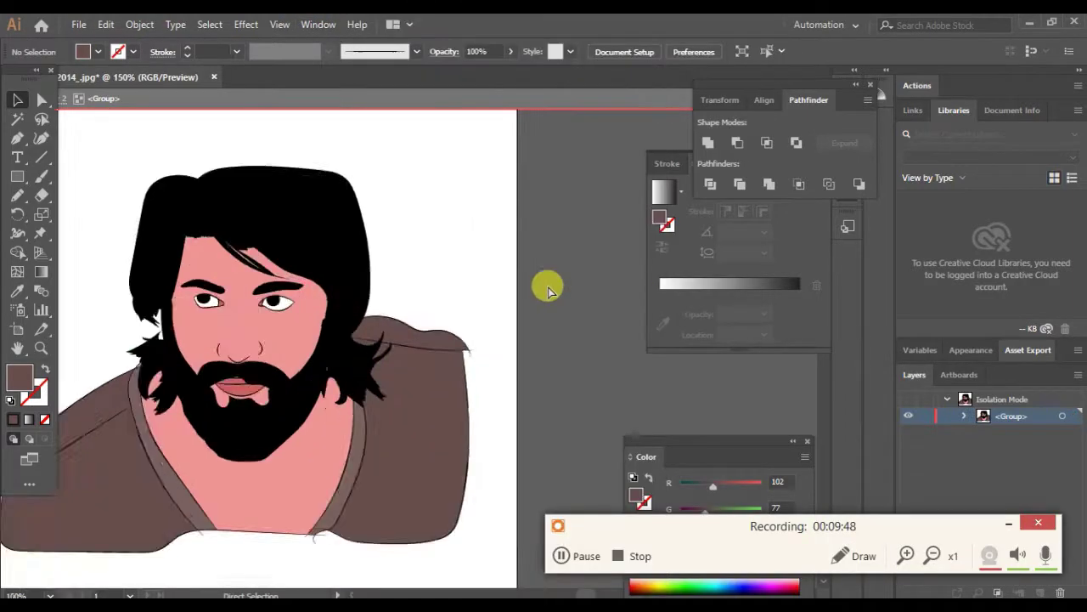
{"action": "key", "text": "ctrl+minus"}
{"action": "right_click", "coordinate": [546, 290]}
{"action": "left_click", "coordinate": [629, 350]}
Step: Expand, browse and collapse the artwork layer's contents in the Layers panel
{"action": "left_click", "coordinate": [940, 449]}
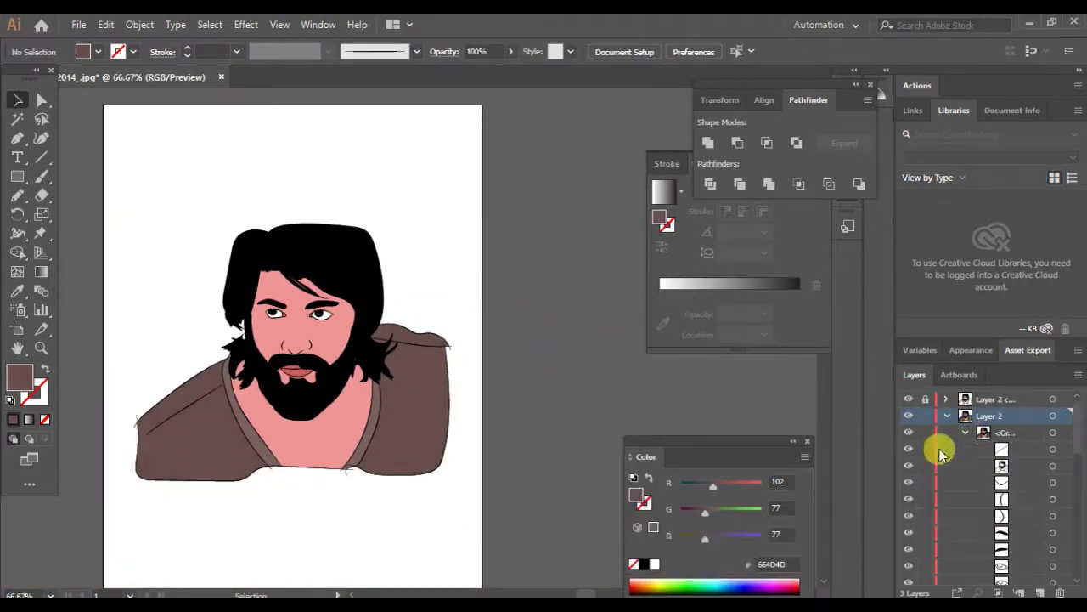
{"action": "scroll", "coordinate": [914, 553], "scroll_direction": "down", "scroll_amount": 3}
{"action": "scroll", "coordinate": [926, 546], "scroll_direction": "down", "scroll_amount": 3}
{"action": "scroll", "coordinate": [926, 544], "scroll_direction": "down", "scroll_amount": 2}
{"action": "scroll", "coordinate": [934, 518], "scroll_direction": "down", "scroll_amount": 1}
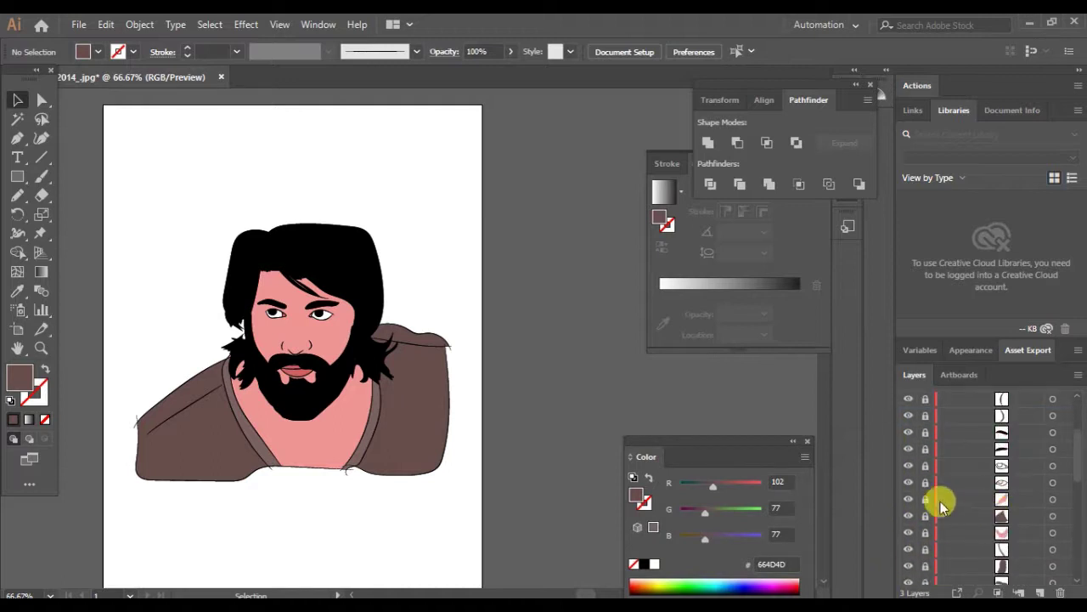
{"action": "scroll", "coordinate": [926, 548], "scroll_direction": "down", "scroll_amount": 2}
{"action": "scroll", "coordinate": [939, 536], "scroll_direction": "down", "scroll_amount": 2}
{"action": "scroll", "coordinate": [943, 510], "scroll_direction": "up", "scroll_amount": 10}
{"action": "left_click", "coordinate": [963, 433]}
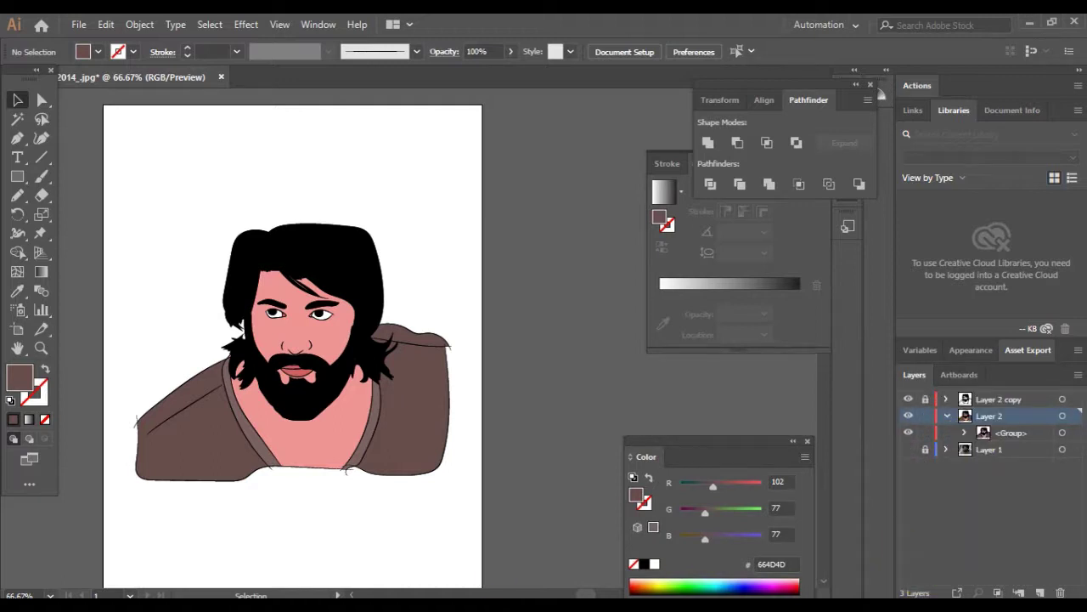
Step: Create Layer 4 as the active layer, zoom to the face, and hide the cartoon layer
{"action": "left_click", "coordinate": [963, 432]}
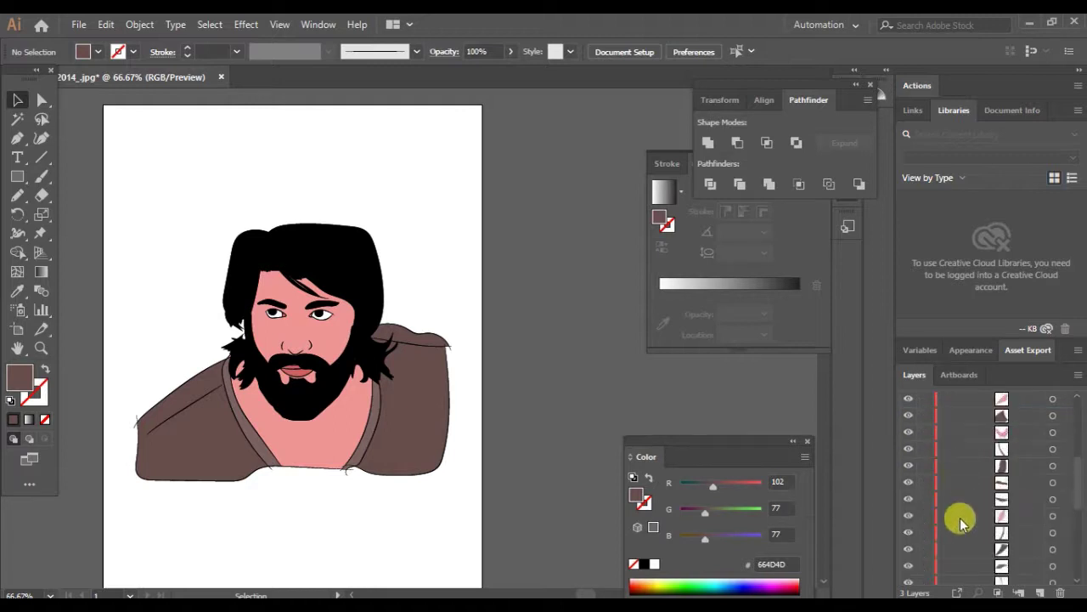
{"action": "left_click", "coordinate": [963, 432]}
{"action": "left_click", "coordinate": [1038, 591]}
{"action": "key", "text": "ctrl+1"}
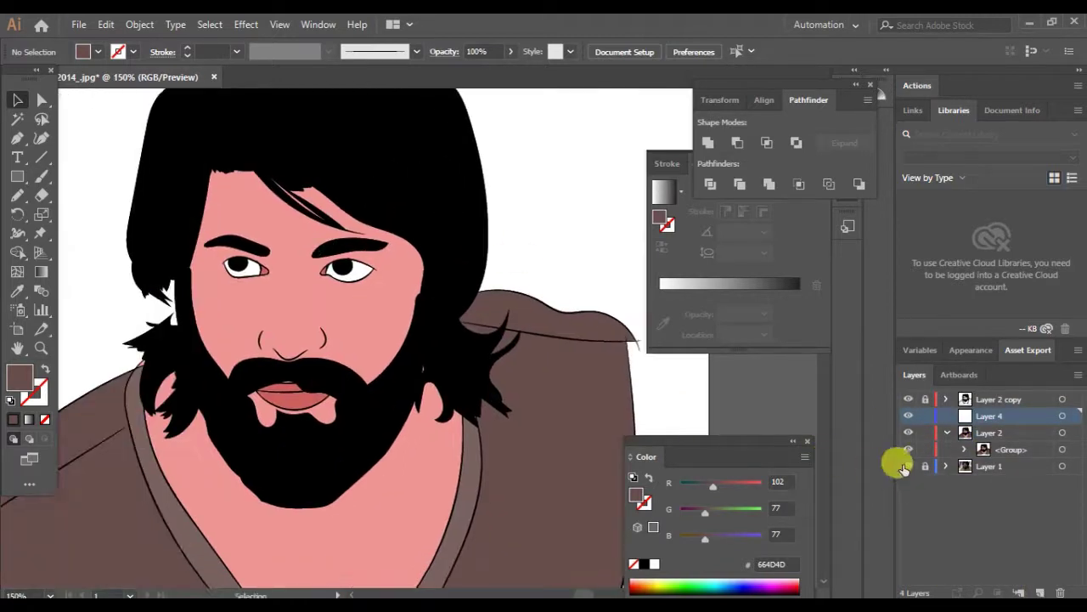
{"action": "left_click", "coordinate": [908, 433]}
Step: Draw two Pencil shading shapes along both sides of the nose
{"action": "key", "text": "ctrl+plus"}
{"action": "key", "text": "ctrl+plus"}
{"action": "key", "text": "ctrl+plus"}
{"action": "key", "text": "n"}
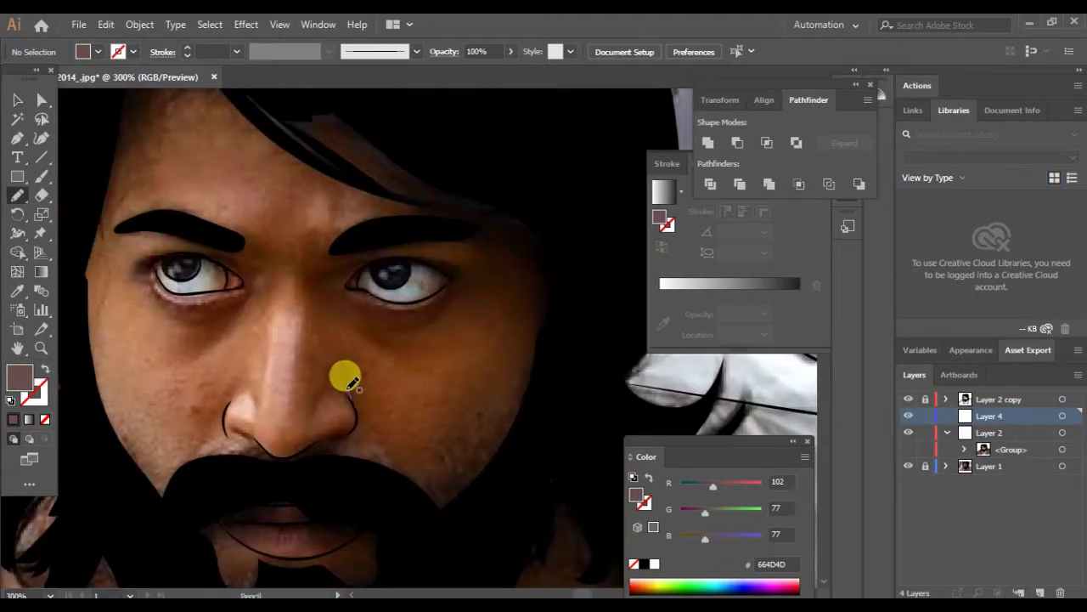
{"action": "left_click_drag", "start_coordinate": [340, 348], "coordinate": [349, 391]}
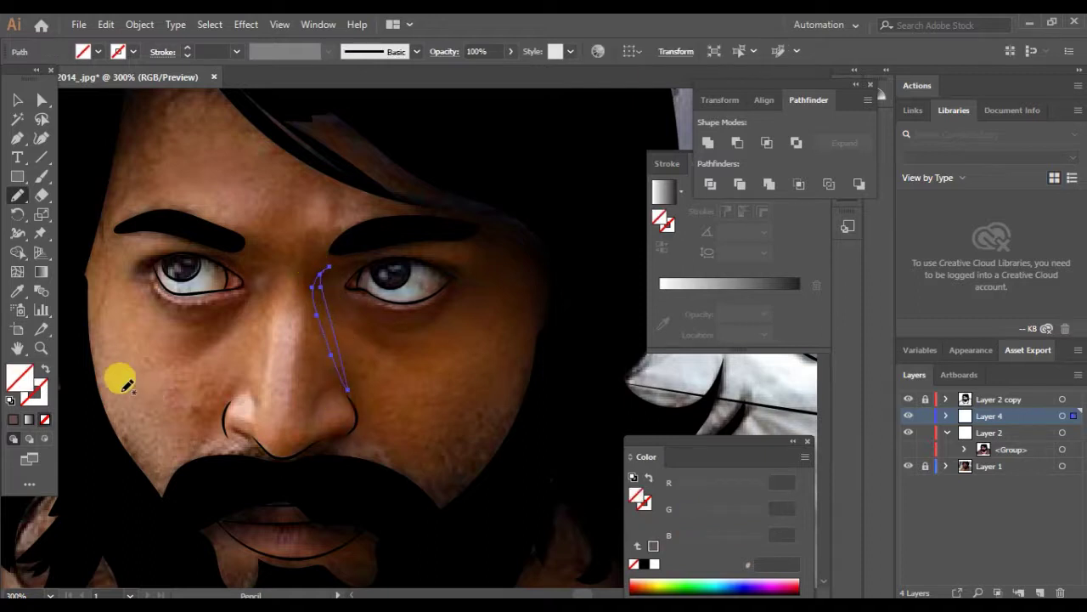
{"action": "left_click_drag", "start_coordinate": [264, 294], "coordinate": [269, 298]}
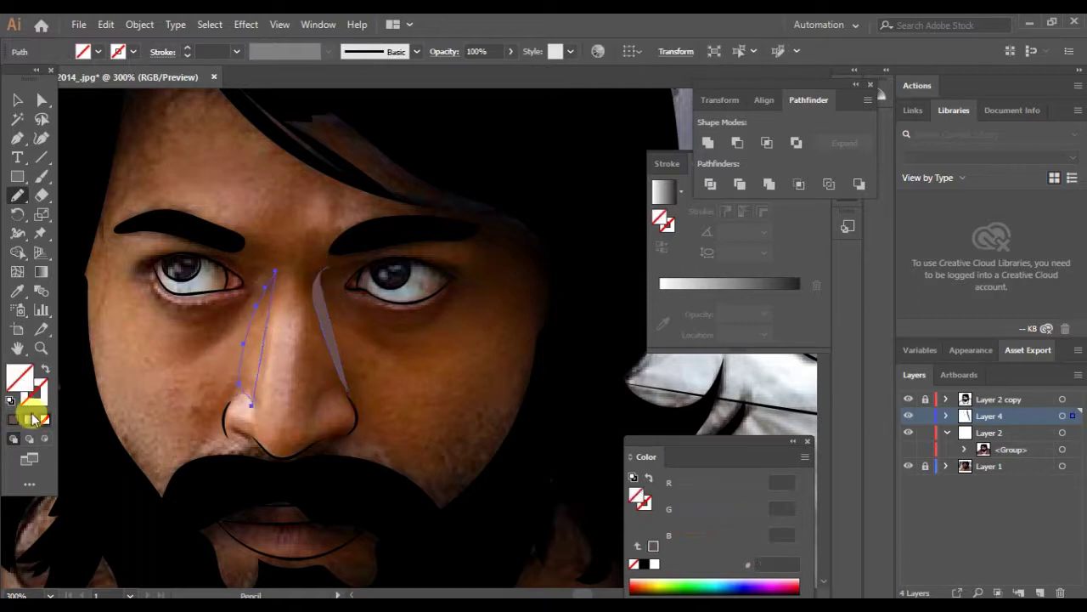
{"action": "mouse_move", "coordinate": [332, 383]}
{"action": "left_mouse_down"}
{"action": "mouse_move", "coordinate": [316, 282]}
{"action": "mouse_move", "coordinate": [355, 349]}
{"action": "left_mouse_up"}
Step: Hide the photo, select both nose shapes and sample the skin pink onto them
{"action": "left_click", "coordinate": [909, 465]}
{"action": "key", "text": "ctrl+plus"}
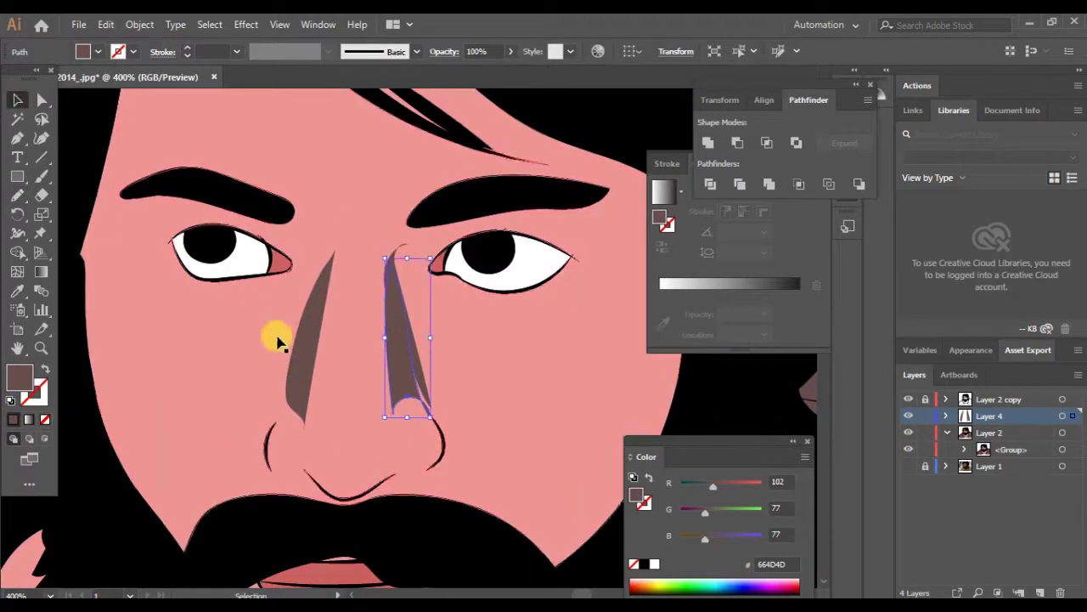
{"action": "left_click", "coordinate": [308, 357], "text": "shift"}
{"action": "left_click", "coordinate": [17, 291]}
{"action": "left_click", "coordinate": [128, 323]}
Step: Set the nose shading fill to darker pink D67C7C
{"action": "double_click", "coordinate": [20, 376]}
{"action": "left_click", "coordinate": [432, 234]}
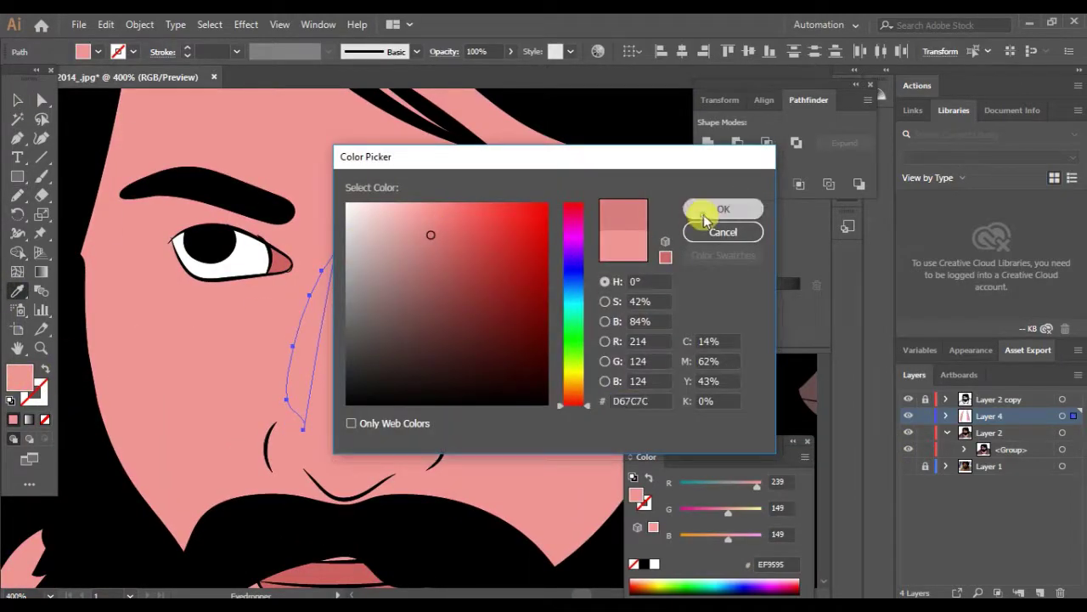
{"action": "left_click", "coordinate": [723, 209]}
{"action": "left_click", "coordinate": [150, 311]}
{"action": "double_click", "coordinate": [19, 376]}
{"action": "left_click", "coordinate": [452, 233]}
{"action": "key", "text": "Return"}
{"action": "key", "text": "v"}
{"action": "left_click", "coordinate": [211, 102]}
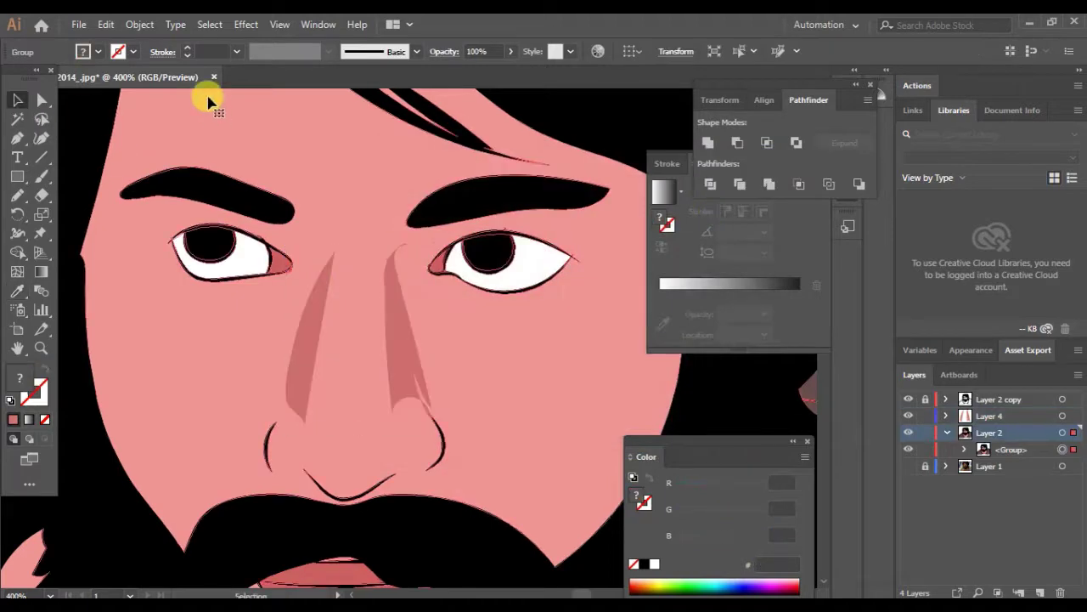
{"action": "scroll", "coordinate": [296, 311], "scroll_direction": "up", "scroll_amount": 3}
Step: Show the photo and draw CE6E6E shadows under and above the first eye
{"action": "left_click", "coordinate": [908, 464]}
{"action": "key", "text": "ctrl+plus"}
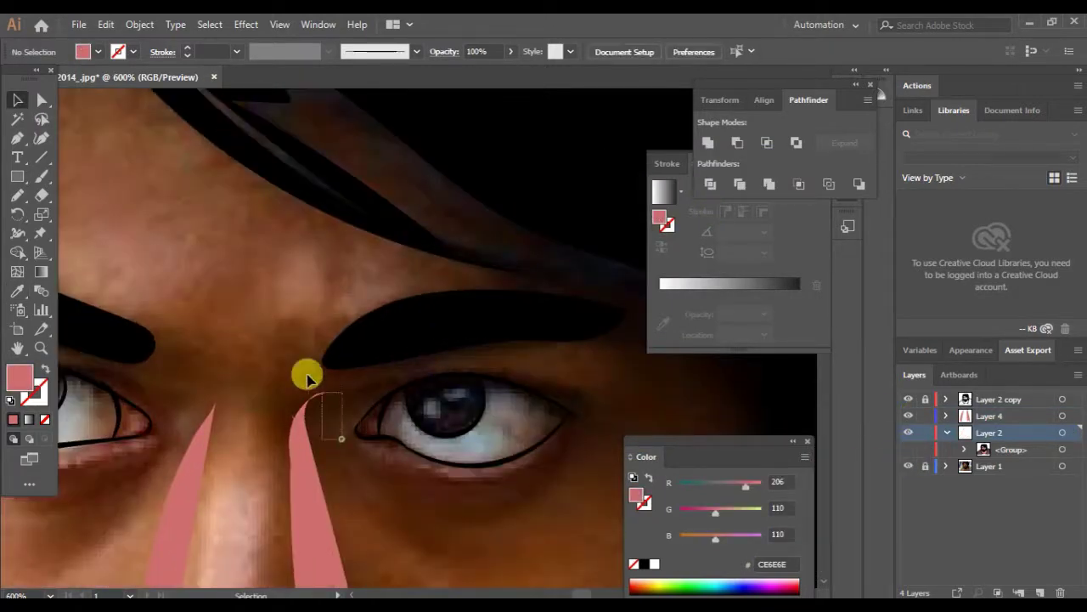
{"action": "left_click", "coordinate": [309, 374]}
{"action": "left_click", "coordinate": [464, 498]}
{"action": "key", "text": "n"}
{"action": "left_click_drag", "start_coordinate": [274, 347], "coordinate": [364, 349]}
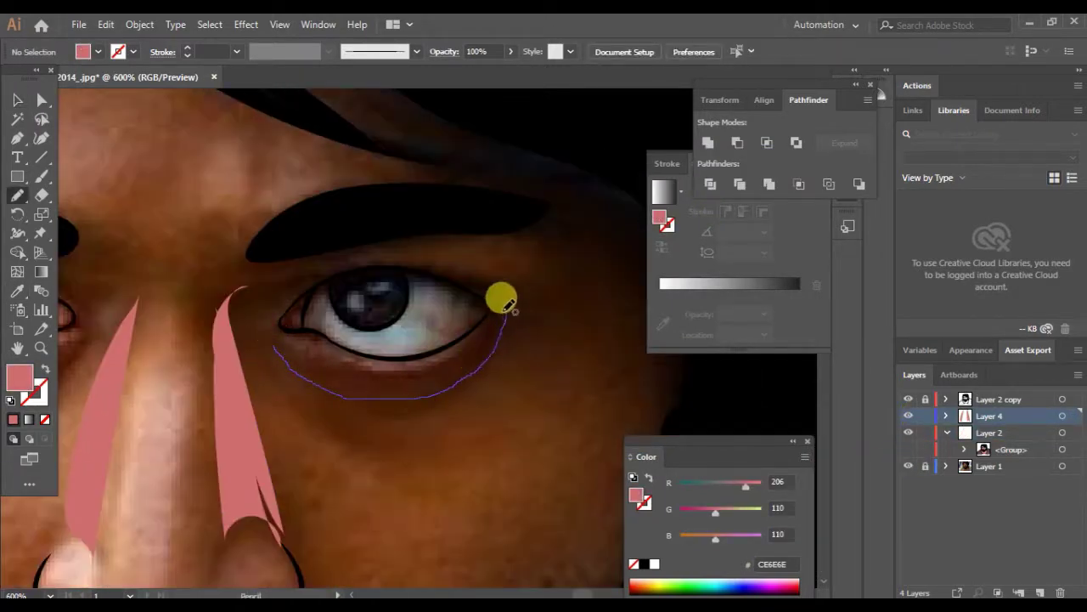
{"action": "left_click_drag", "start_coordinate": [283, 343], "coordinate": [308, 333]}
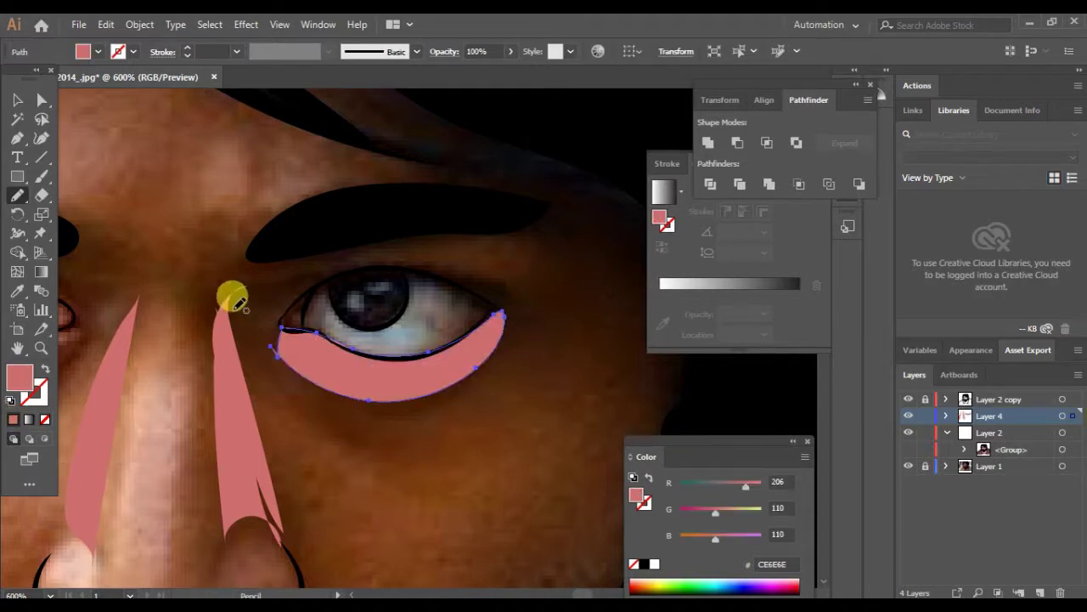
{"action": "left_click_drag", "start_coordinate": [289, 280], "coordinate": [486, 271]}
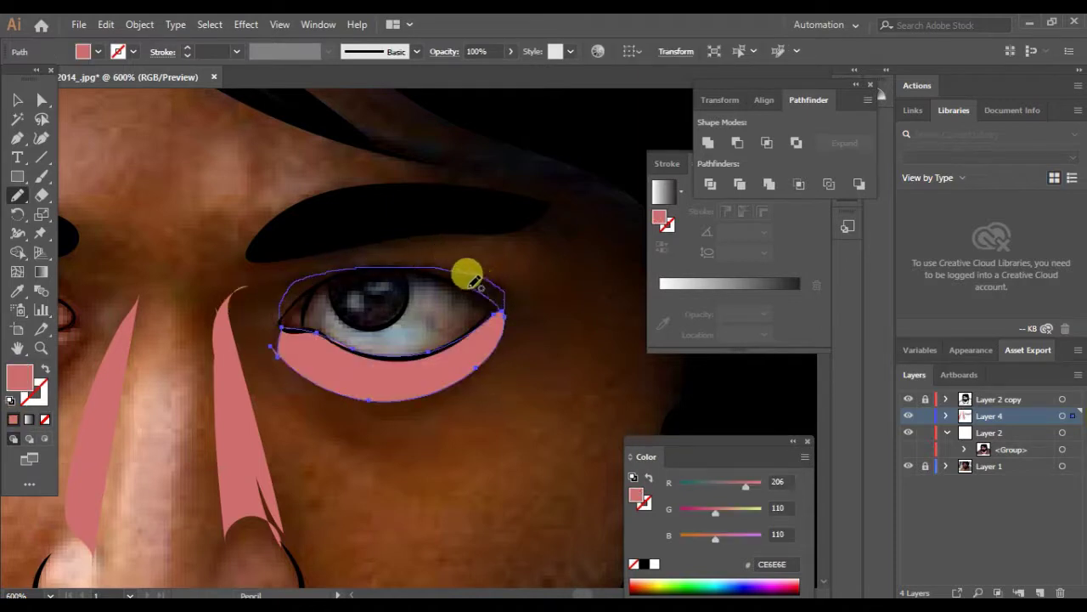
Step: Draw shadows under and above the other eye, then hide the photo to check
{"action": "scroll", "coordinate": [174, 327], "scroll_direction": "left", "scroll_amount": 5}
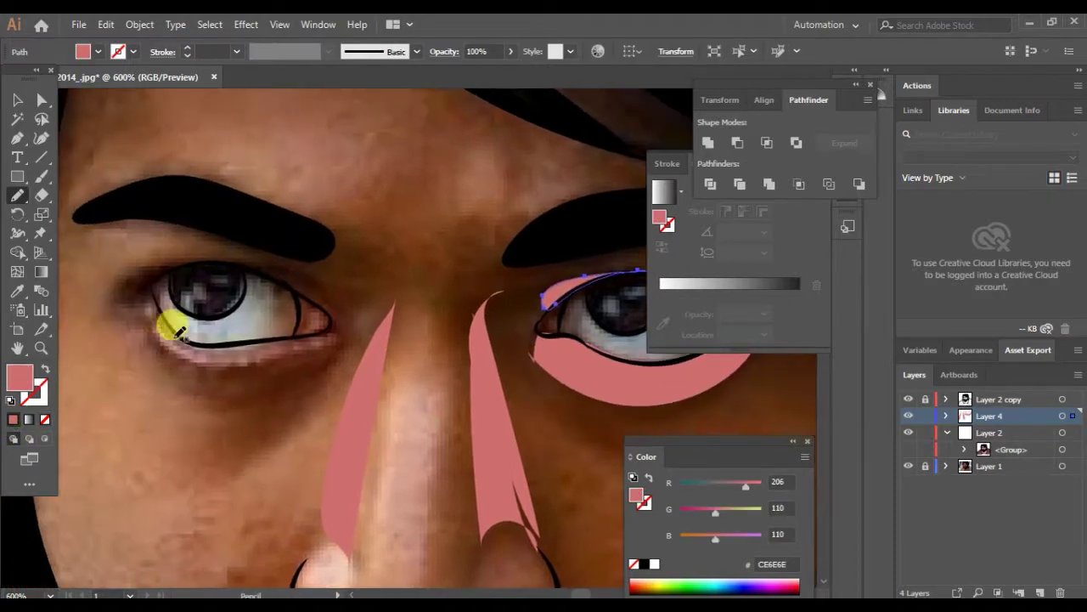
{"action": "left_click_drag", "start_coordinate": [166, 315], "coordinate": [319, 324]}
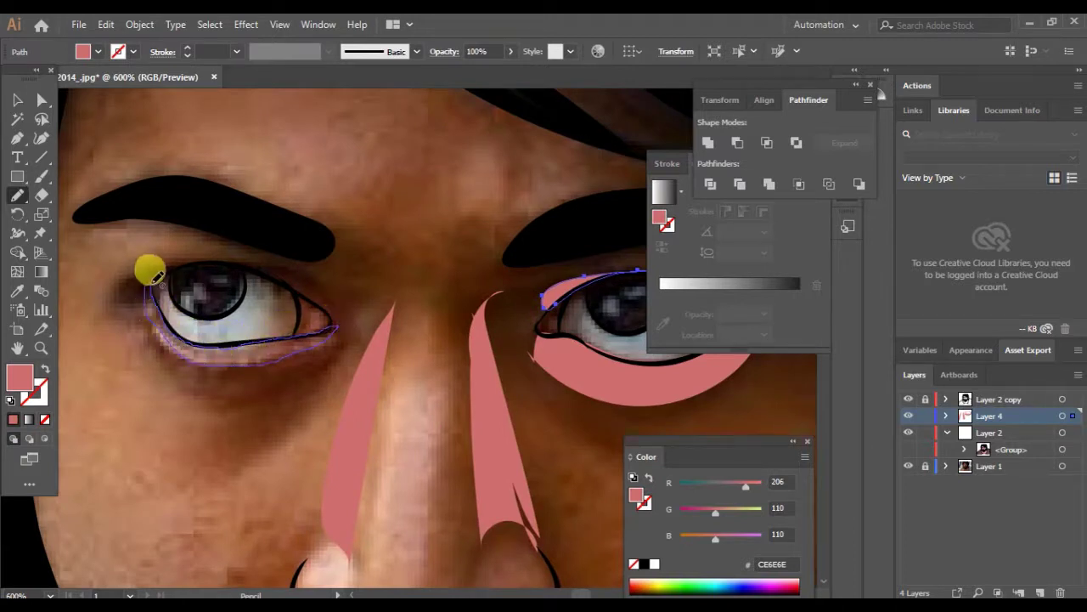
{"action": "left_click_drag", "start_coordinate": [149, 271], "coordinate": [311, 354]}
{"action": "mouse_move", "coordinate": [228, 357]}
{"action": "left_mouse_down"}
{"action": "mouse_move", "coordinate": [146, 316]}
{"action": "mouse_move", "coordinate": [321, 279]}
{"action": "left_mouse_up"}
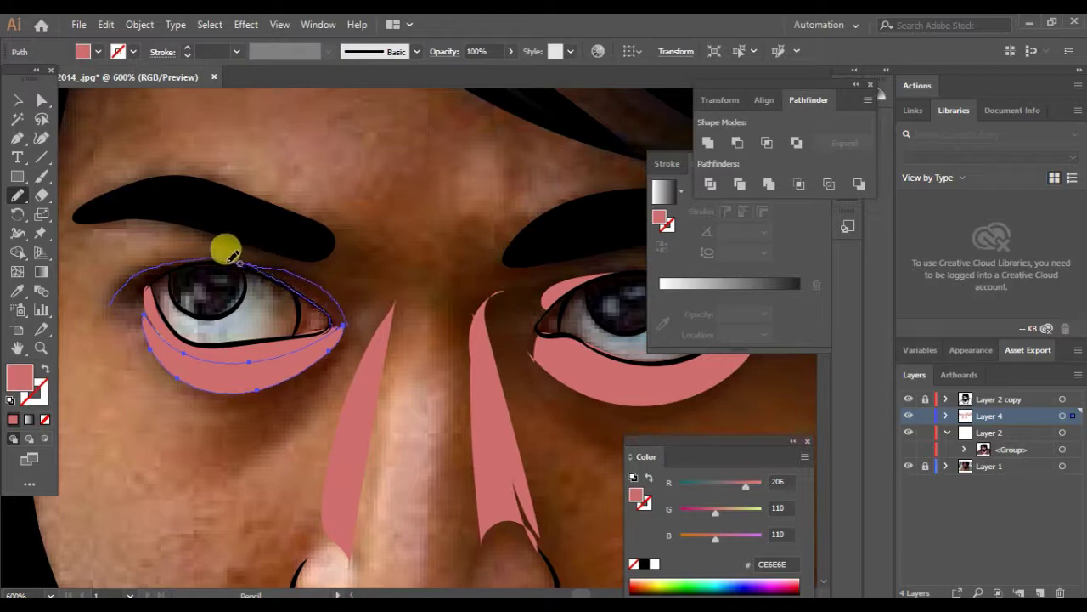
{"action": "key", "text": "ctrl+minus"}
{"action": "key", "text": "ctrl+0"}
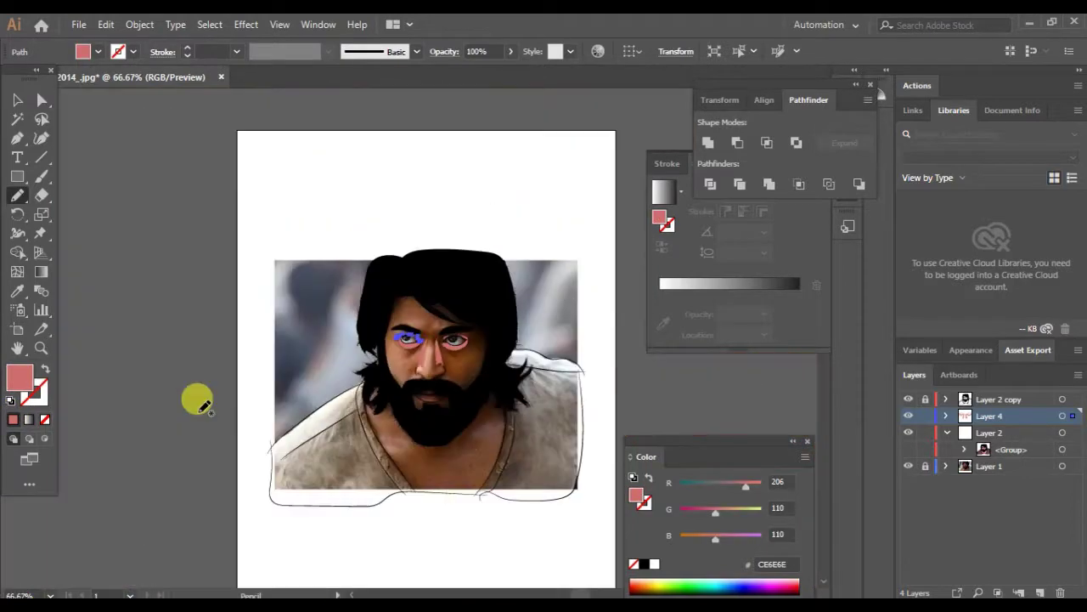
{"action": "left_click", "coordinate": [908, 466]}
{"action": "key", "text": "ctrl+plus"}
{"action": "key", "text": "ctrl+plus"}
{"action": "key", "text": "ctrl+plus"}
{"action": "key", "text": "ctrl+plus"}
{"action": "key", "text": "ctrl+plus"}
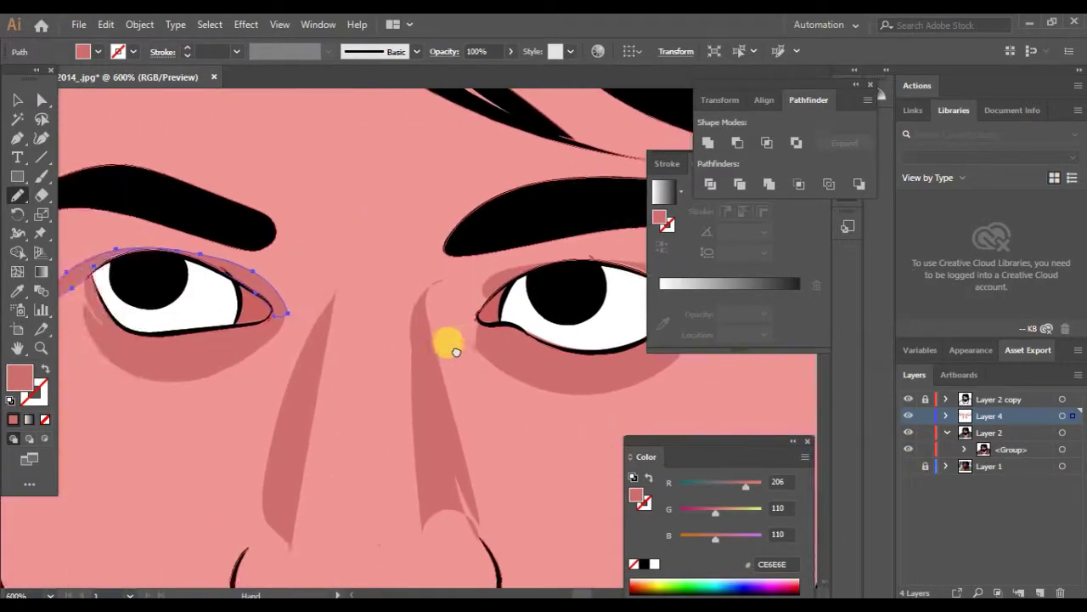
Step: Draw darker pink shading along the cheek, jaw and face edge under the hair
{"action": "key", "text": "ctrl+minus"}
{"action": "key", "text": "ctrl+minus"}
{"action": "key", "text": "ctrl+minus"}
{"action": "key", "text": "ctrl+plus"}
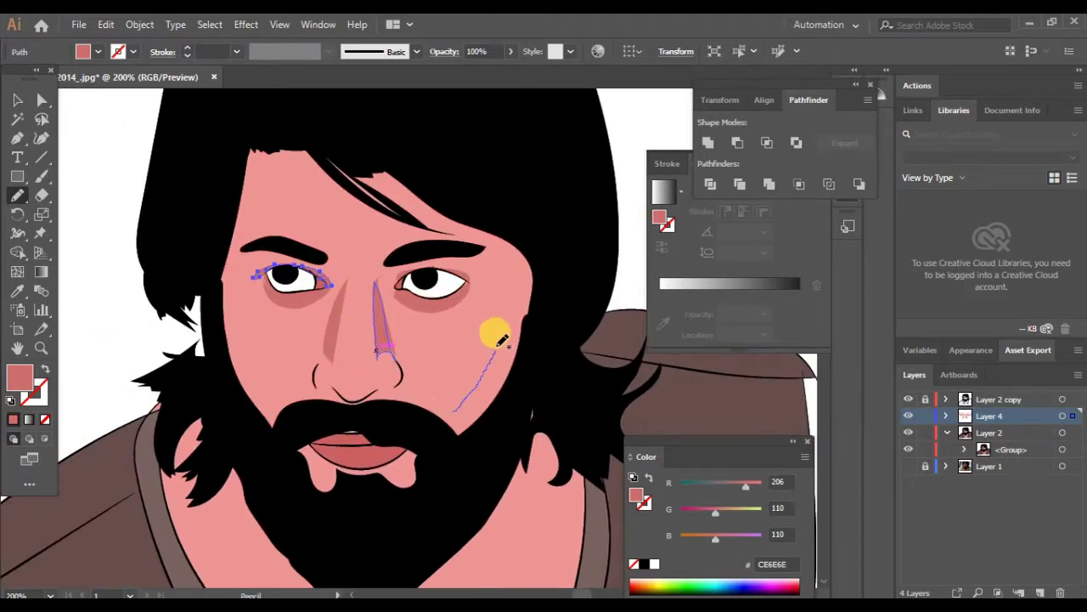
{"action": "mouse_move", "coordinate": [501, 340]}
{"action": "left_mouse_down"}
{"action": "mouse_move", "coordinate": [534, 376]}
{"action": "mouse_move", "coordinate": [291, 422]}
{"action": "left_mouse_up"}
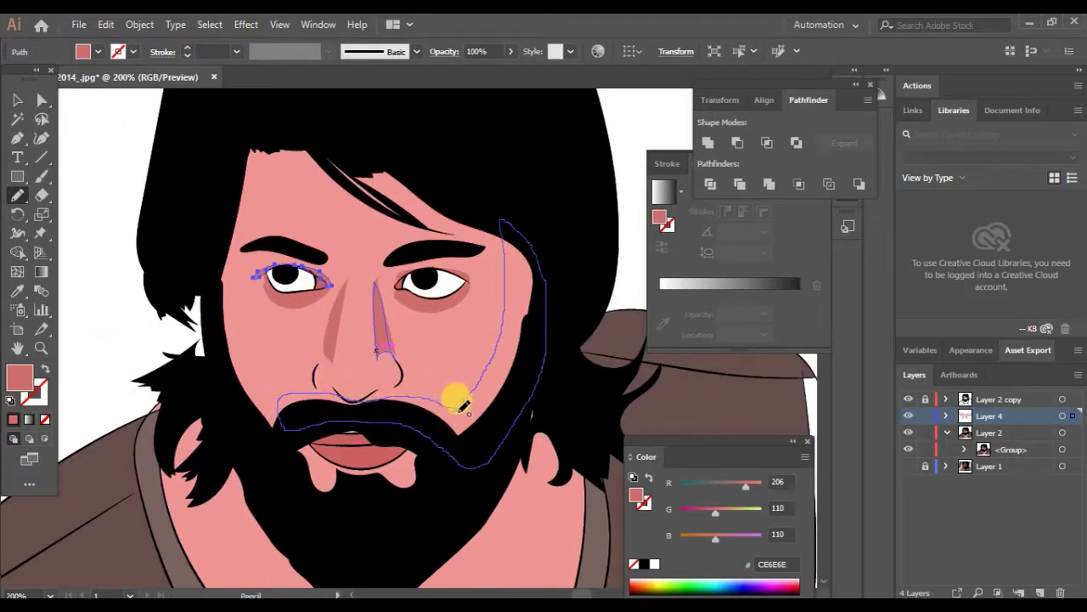
{"action": "mouse_move", "coordinate": [460, 406]}
{"action": "left_mouse_down"}
{"action": "mouse_move", "coordinate": [270, 414]}
{"action": "mouse_move", "coordinate": [266, 182]}
{"action": "left_mouse_up"}
{"action": "left_click_drag", "start_coordinate": [349, 187], "coordinate": [276, 432]}
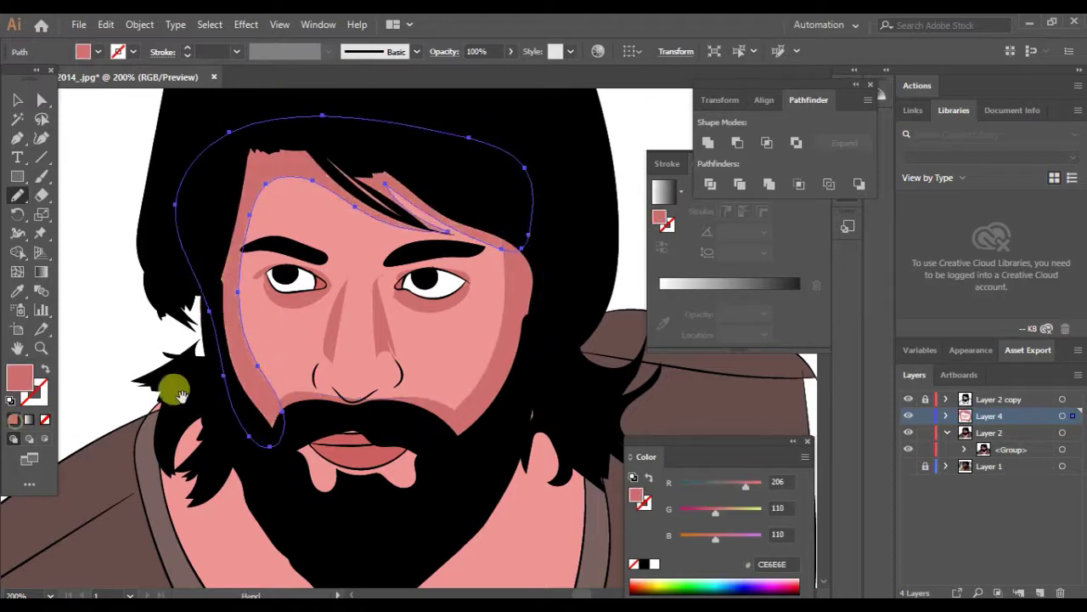
{"action": "scroll", "coordinate": [179, 289], "scroll_direction": "down", "scroll_amount": 3}
{"action": "left_click_drag", "start_coordinate": [439, 336], "coordinate": [352, 527]}
Step: Add CE6E6E shading on the neck and chest below the beard
{"action": "scroll", "coordinate": [352, 527], "scroll_direction": "down", "scroll_amount": 5}
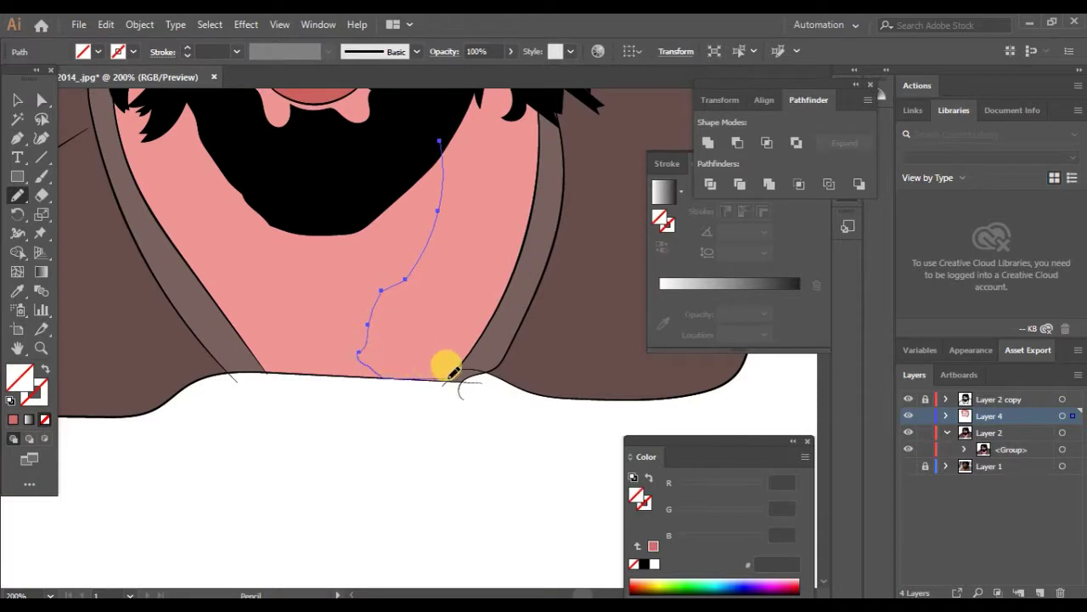
{"action": "scroll", "coordinate": [537, 85], "scroll_direction": "down", "scroll_amount": 2}
{"action": "left_click_drag", "start_coordinate": [502, 243], "coordinate": [425, 331]}
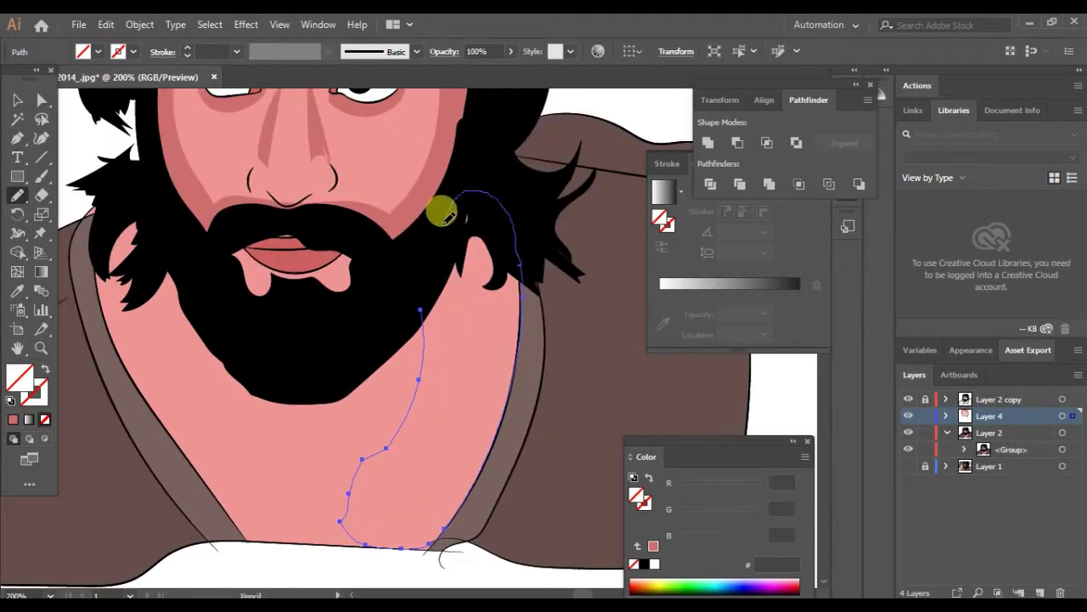
{"action": "left_click", "coordinate": [13, 418]}
{"action": "scroll", "coordinate": [278, 412], "scroll_direction": "up", "scroll_amount": 2}
{"action": "left_click_drag", "start_coordinate": [277, 413], "coordinate": [220, 374]}
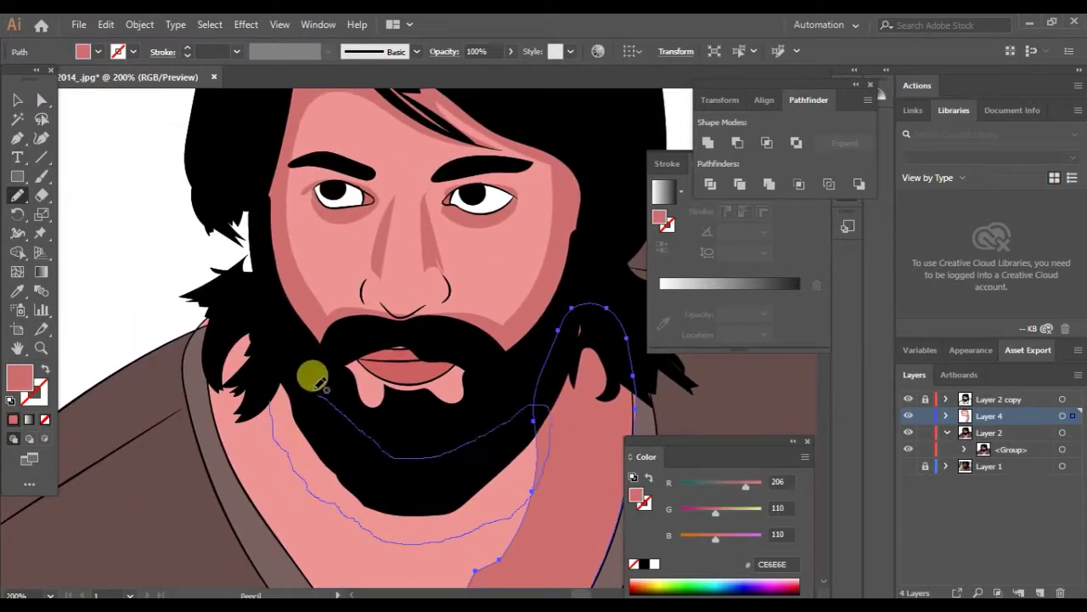
{"action": "left_click", "coordinate": [13, 419]}
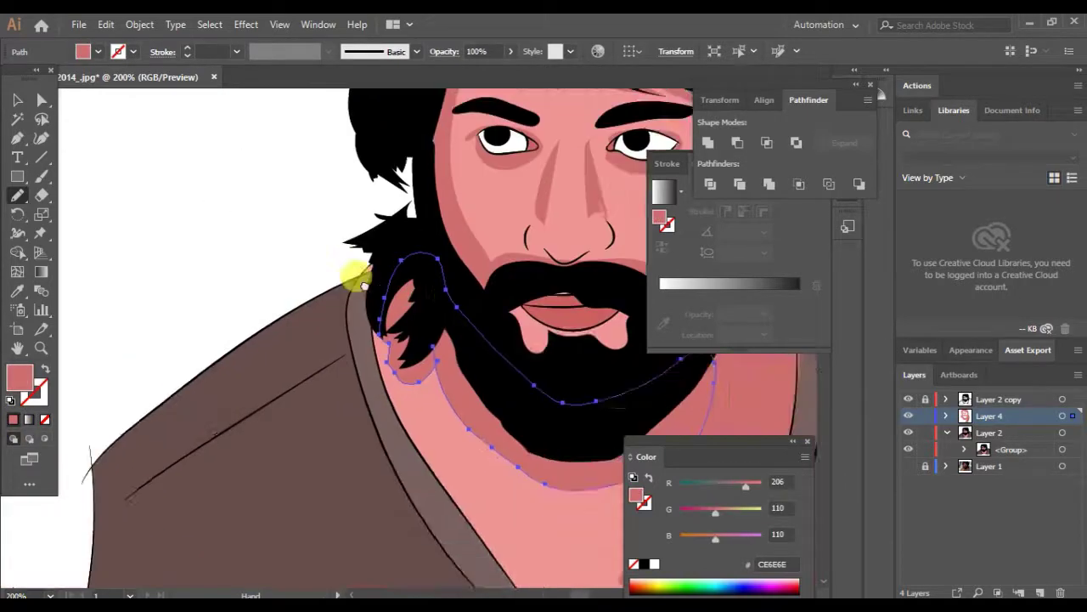
{"action": "left_click_drag", "start_coordinate": [359, 272], "coordinate": [222, 491]}
{"action": "scroll", "coordinate": [321, 391], "scroll_direction": "up", "scroll_amount": 1}
Step: Draw pale lavender C7C3F4 highlights in the whites of the eyes
{"action": "scroll", "coordinate": [349, 293], "scroll_direction": "up", "scroll_amount": 2}
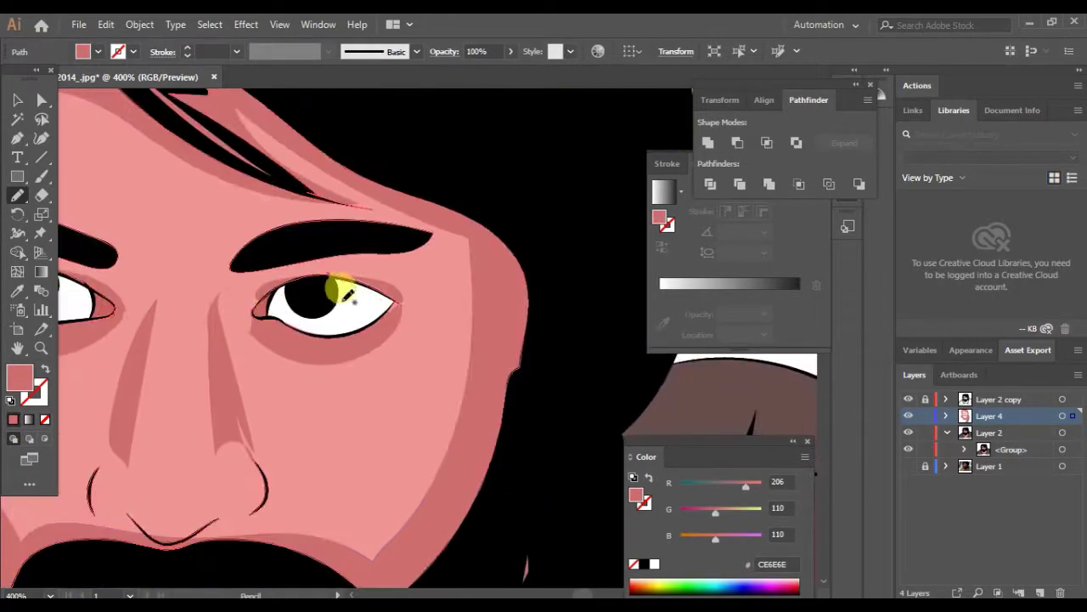
{"action": "double_click", "coordinate": [20, 376]}
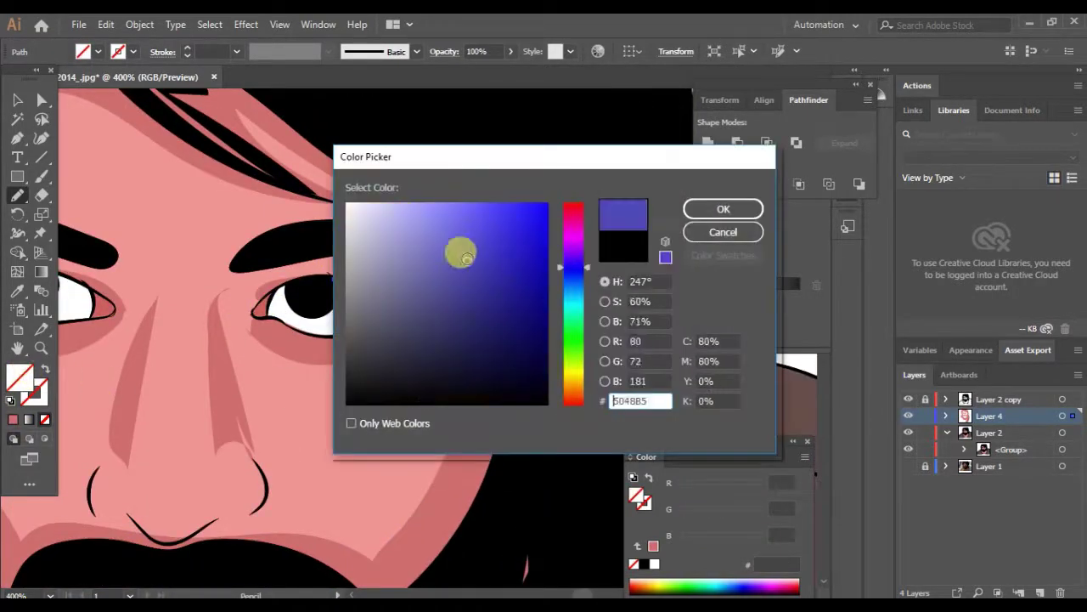
{"action": "left_click", "coordinate": [721, 209]}
{"action": "mouse_move", "coordinate": [50, 289]}
{"action": "left_mouse_down"}
{"action": "mouse_move", "coordinate": [283, 302]}
{"action": "mouse_move", "coordinate": [287, 289]}
{"action": "left_mouse_up"}
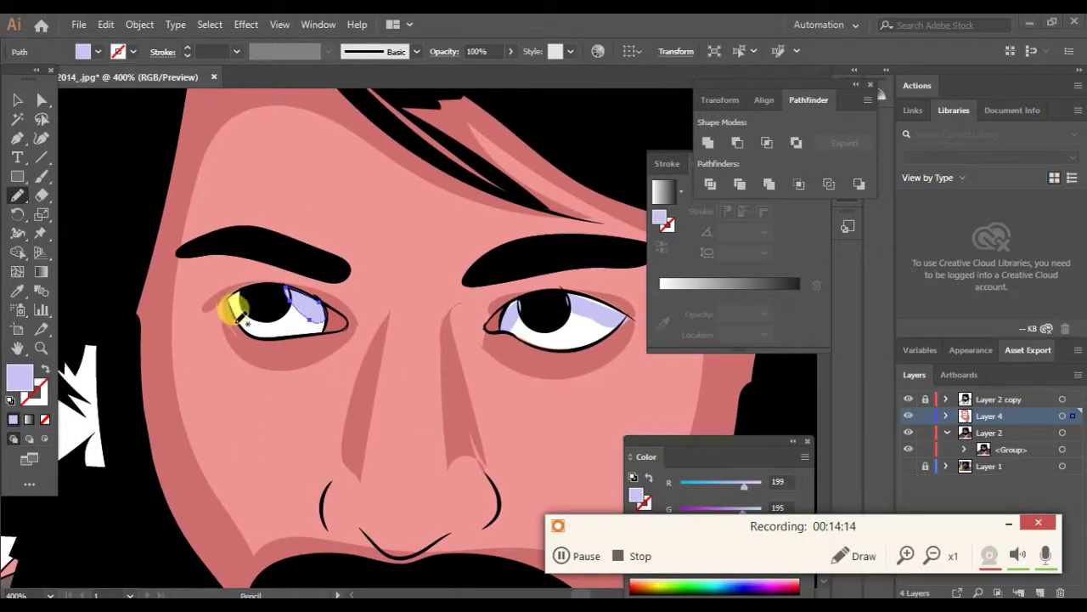
{"action": "left_click_drag", "start_coordinate": [242, 284], "coordinate": [236, 313]}
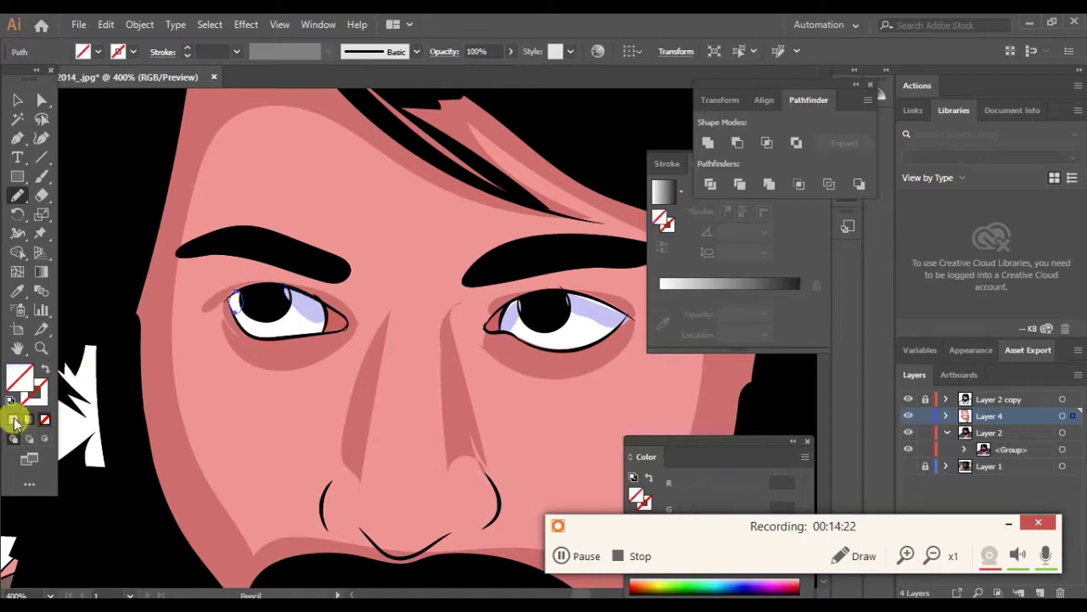
Step: Return to the Selection tool and view the centred portrait at 100%
{"action": "key", "text": "ctrl+0"}
{"action": "left_click", "coordinate": [17, 99]}
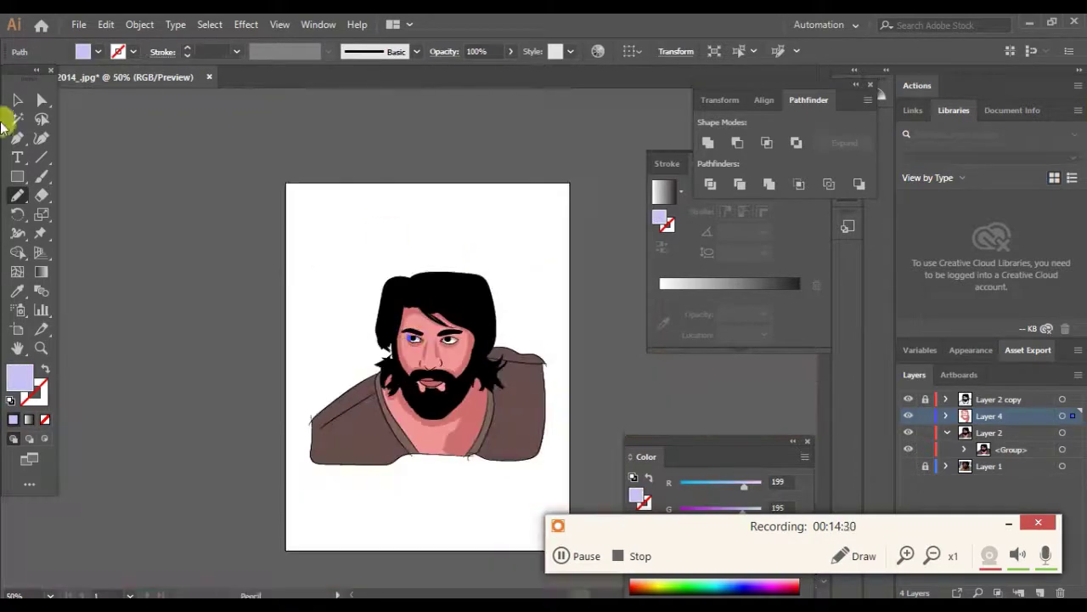
{"action": "key", "text": "ctrl+1"}
{"action": "mouse_move", "coordinate": [310, 267]}
{"action": "left_mouse_down"}
{"action": "mouse_move", "coordinate": [393, 384]}
{"action": "mouse_move", "coordinate": [503, 320]}
{"action": "left_mouse_up"}
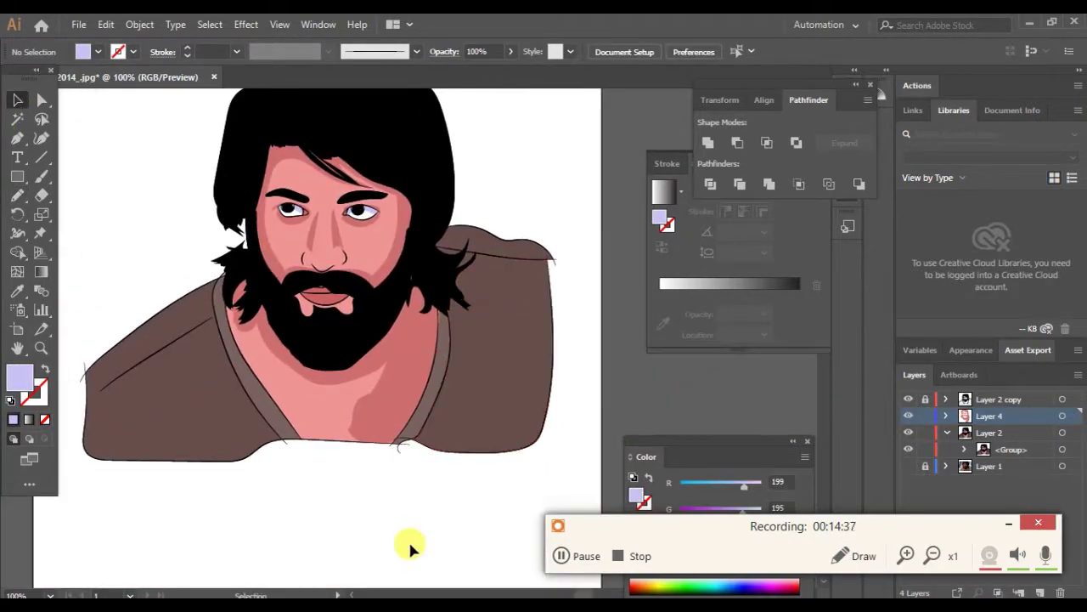